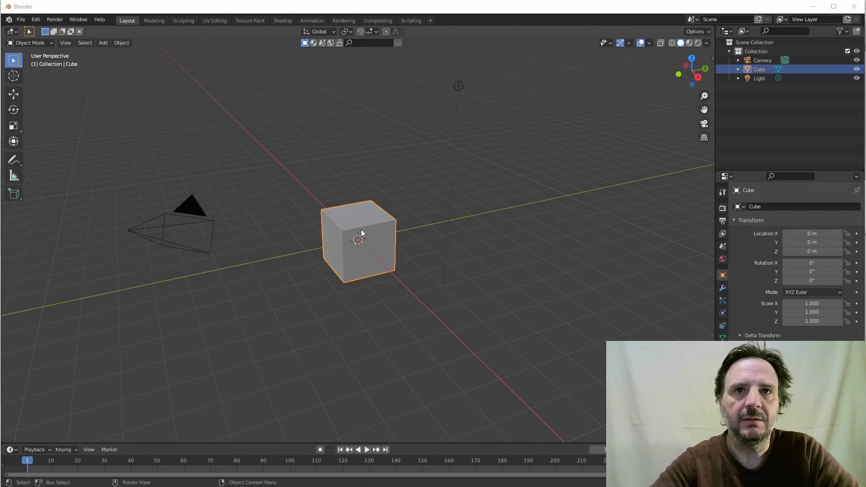
- Delete the default cube from the scene
{"action": "left_click", "coordinate": [412, 215]}
{"action": "left_click", "coordinate": [377, 218]}
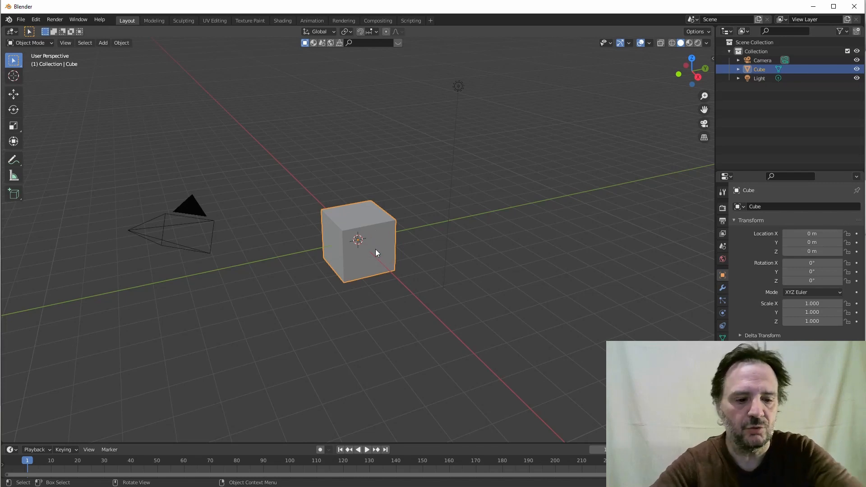
{"action": "key", "text": "x"}
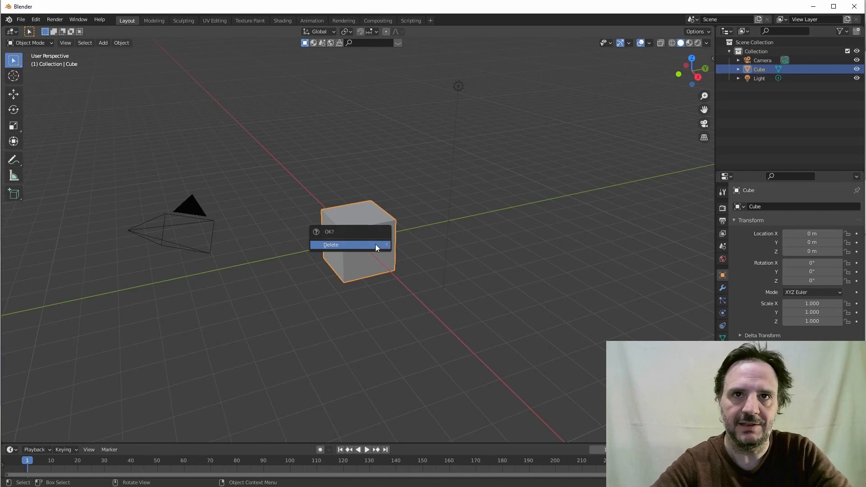
{"action": "left_click", "coordinate": [358, 247]}
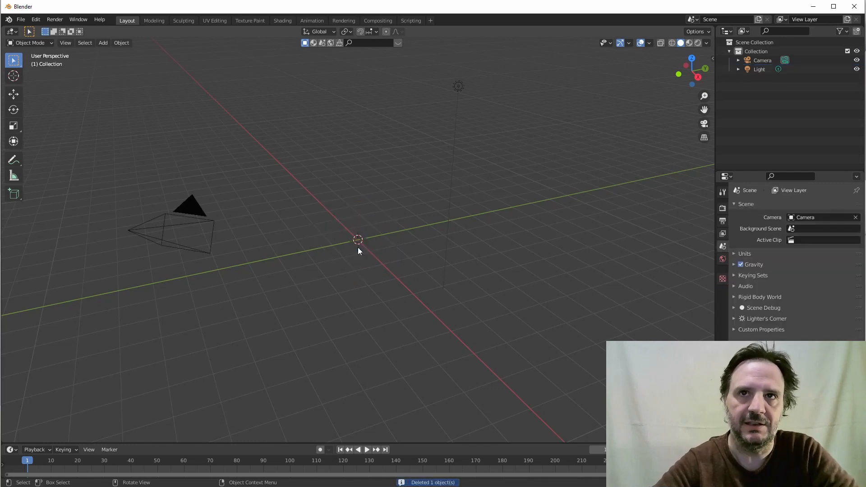
- Set the camera's location to 0 m and its rotation to 0° on all three axes
{"action": "left_click", "coordinate": [191, 210]}
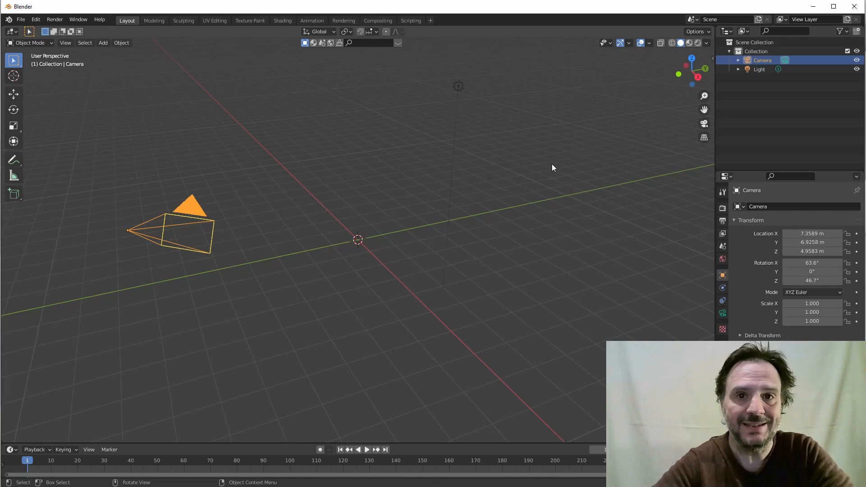
{"action": "key", "text": "n"}
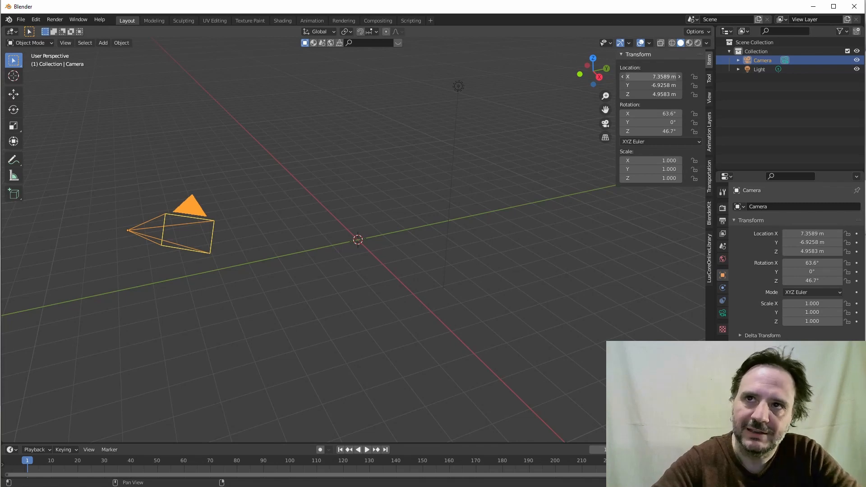
{"action": "left_click_drag", "start_coordinate": [652, 76], "coordinate": [652, 94]}
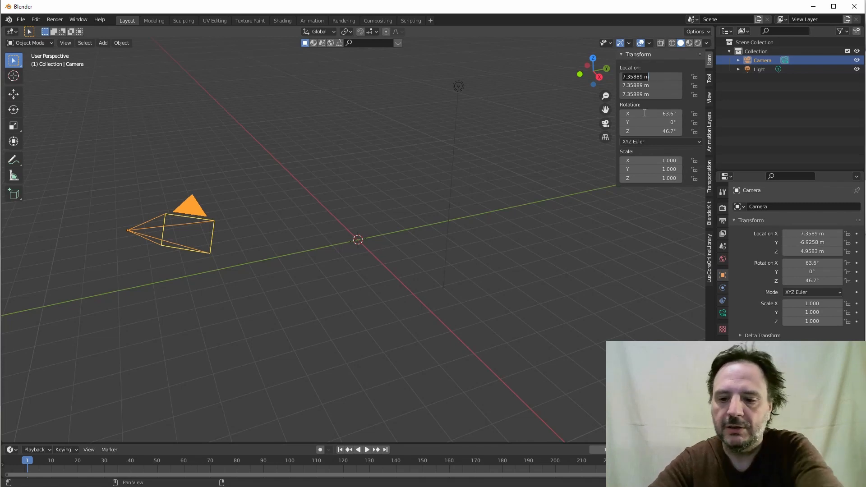
{"action": "type", "text": "0"}
{"action": "key", "text": "Return"}
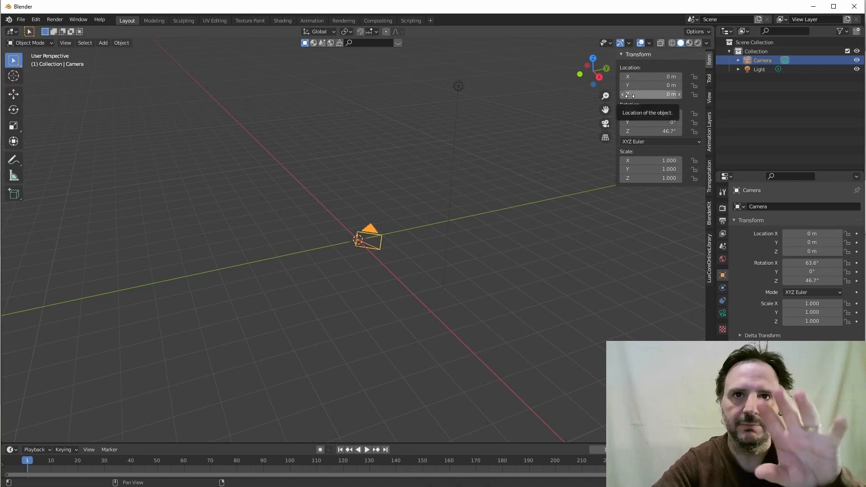
{"action": "left_click_drag", "start_coordinate": [645, 114], "coordinate": [646, 131]}
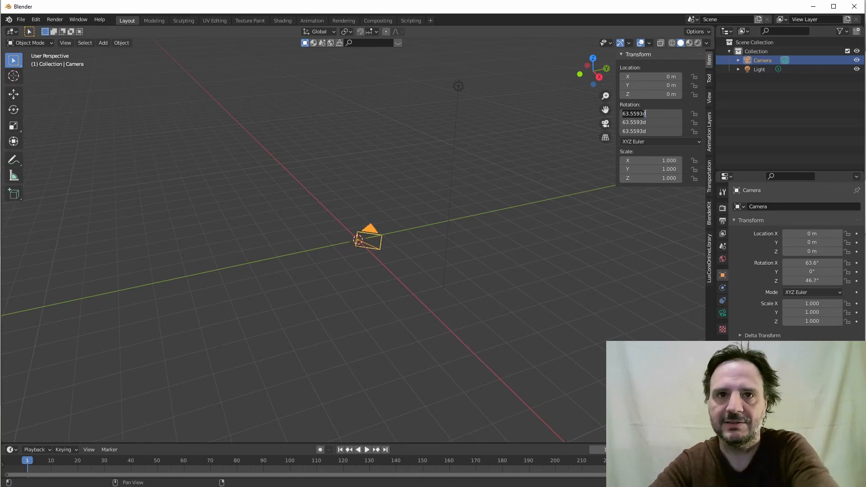
{"action": "type", "text": "0"}
{"action": "key", "text": "Return"}
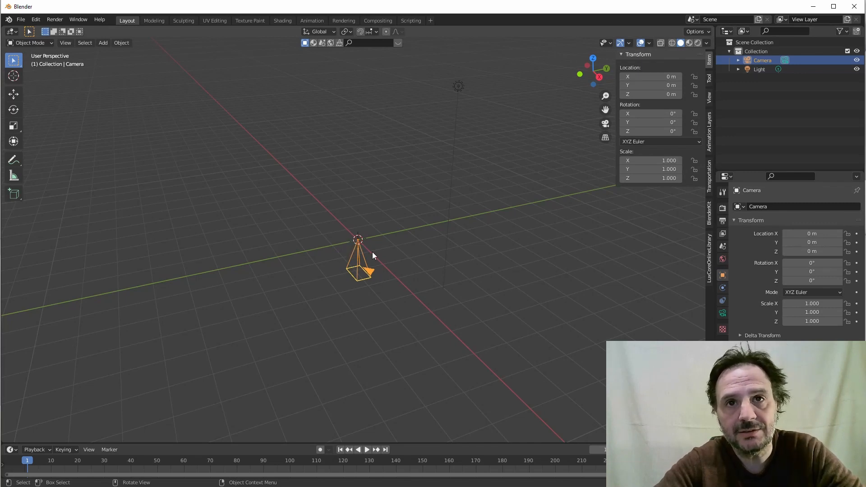
- Set the camera's X rotation to 90° and move it back along the Y axis to about -2.18 m
{"action": "left_click", "coordinate": [637, 115]}
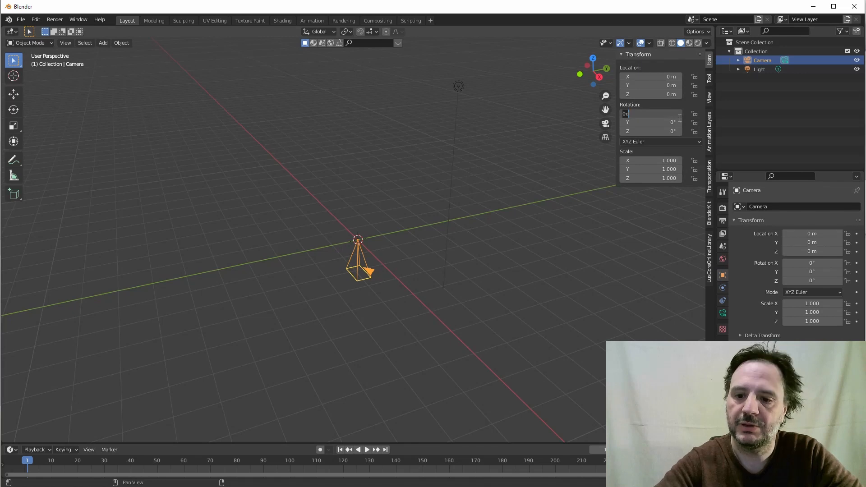
{"action": "type", "text": "90"}
{"action": "key", "text": "Return"}
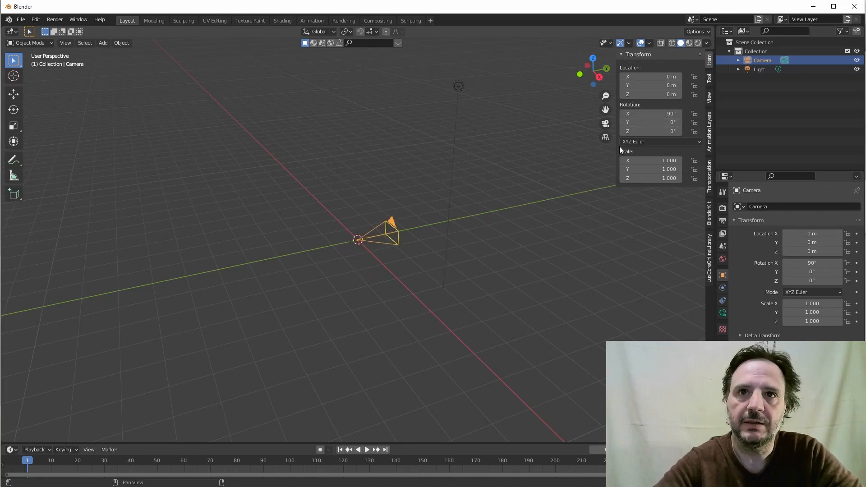
{"action": "left_click", "coordinate": [14, 94]}
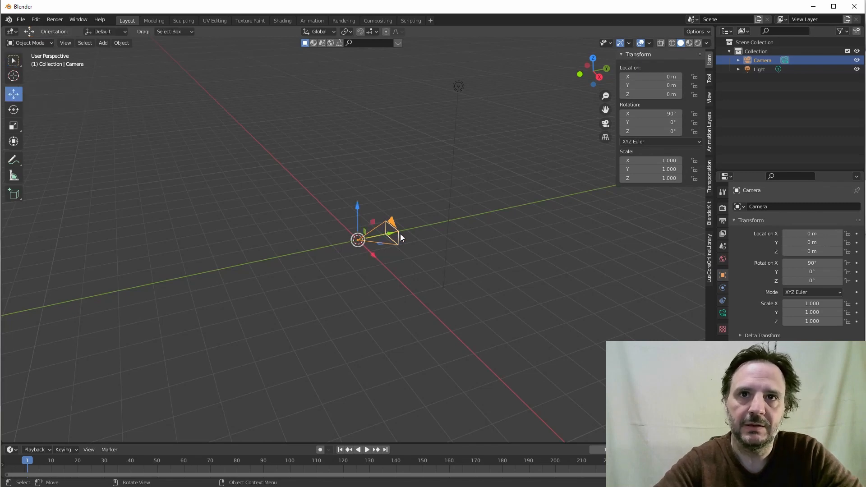
{"action": "left_click_drag", "start_coordinate": [397, 234], "coordinate": [331, 243]}
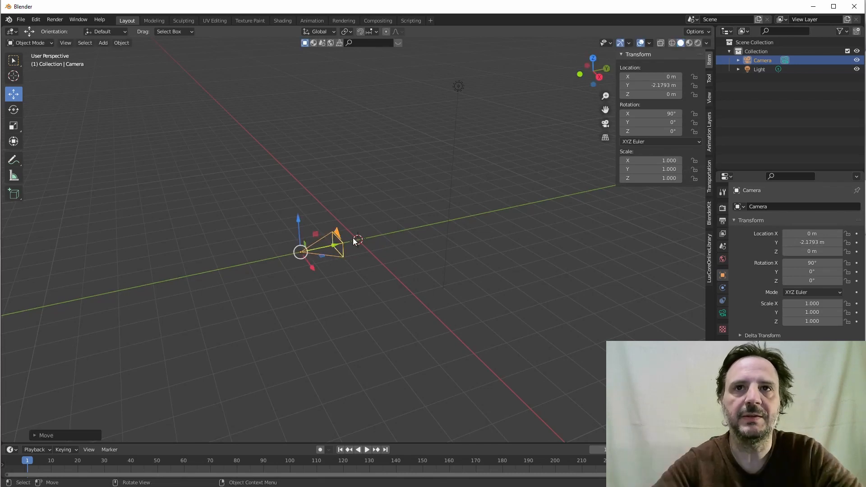
- Delete the light from the scene
{"action": "left_click", "coordinate": [459, 86]}
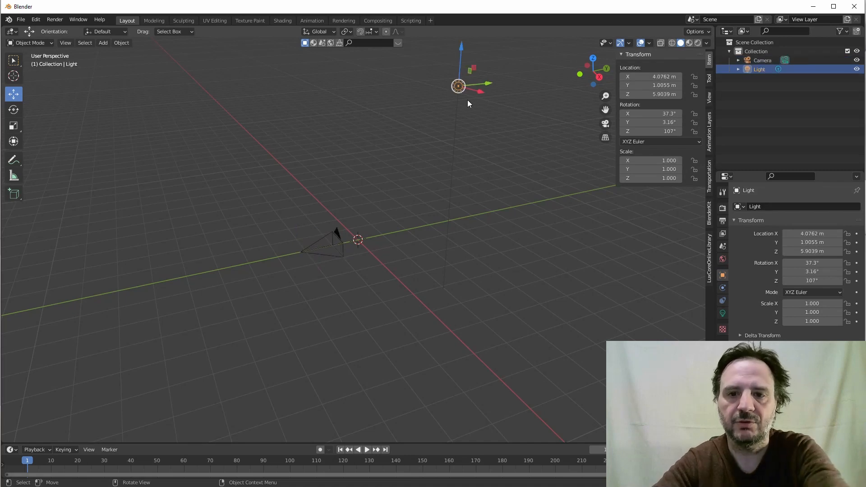
{"action": "key", "text": "Delete"}
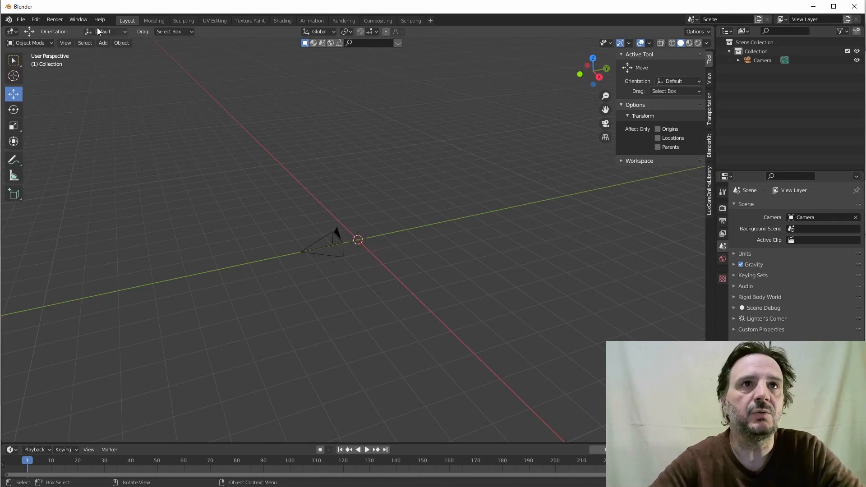
- Add a text object at the world origin
{"action": "left_click", "coordinate": [103, 43]}
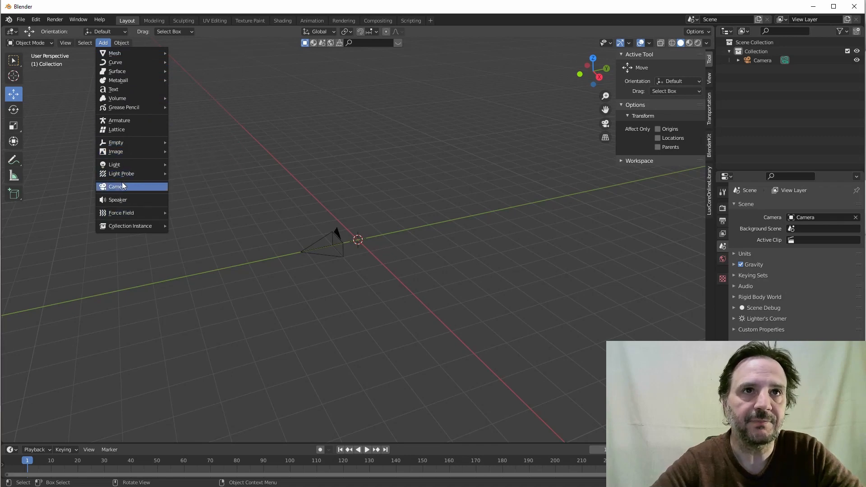
{"action": "left_click", "coordinate": [113, 90]}
{"action": "scroll", "coordinate": [354, 248], "scroll_direction": "up", "scroll_amount": 5}
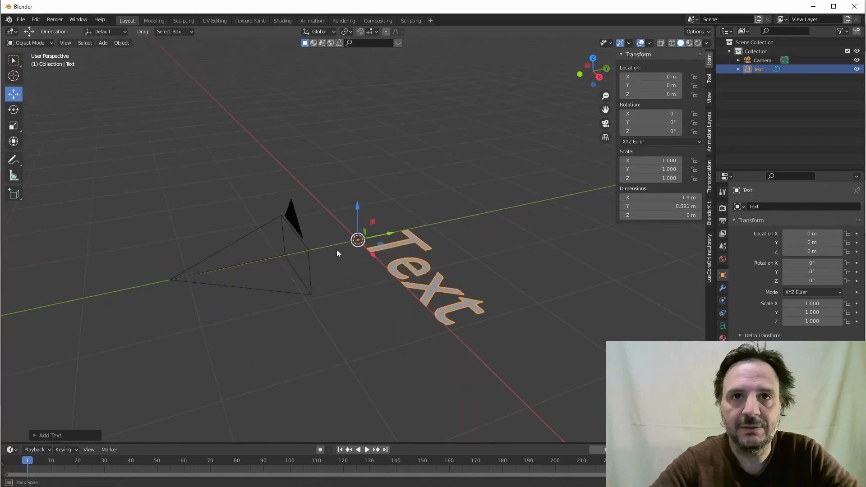
{"action": "middle_click_drag", "start_coordinate": [338, 251], "coordinate": [412, 280]}
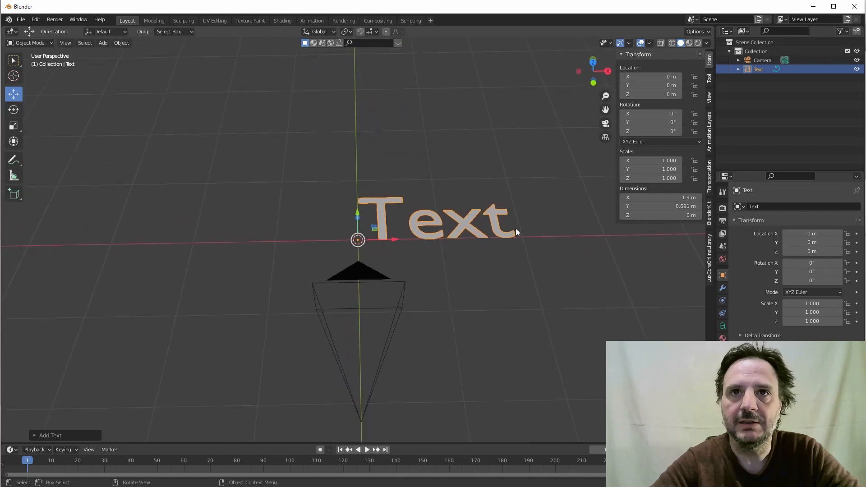
{"action": "mouse_move", "coordinate": [592, 72]}
{"action": "left_mouse_down"}
{"action": "mouse_move", "coordinate": [571, 88]}
{"action": "mouse_move", "coordinate": [593, 73]}
{"action": "left_mouse_up"}
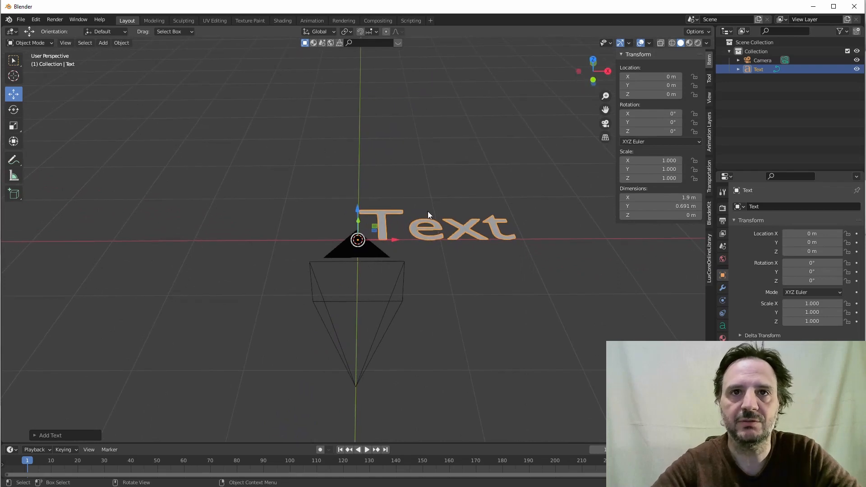
{"action": "middle_click_drag", "start_coordinate": [428, 212], "coordinate": [432, 259]}
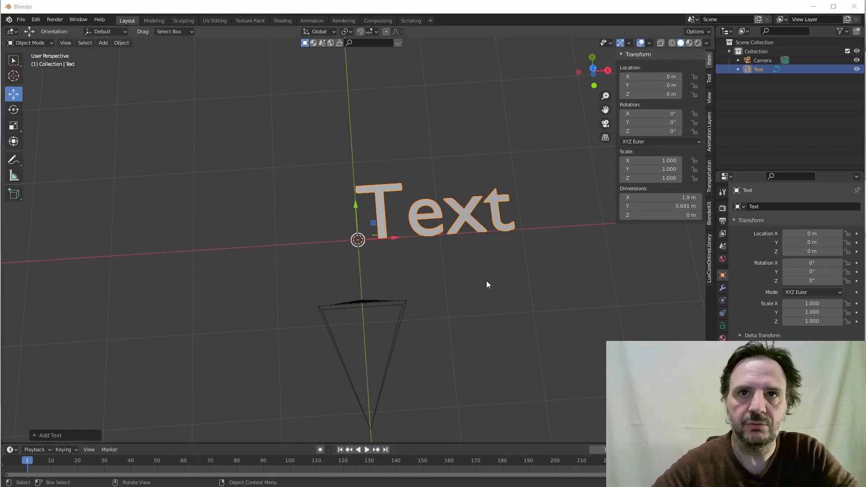
- Replace the default content of the text object with "NOM_Prenom"
{"action": "key", "text": "Tab"}
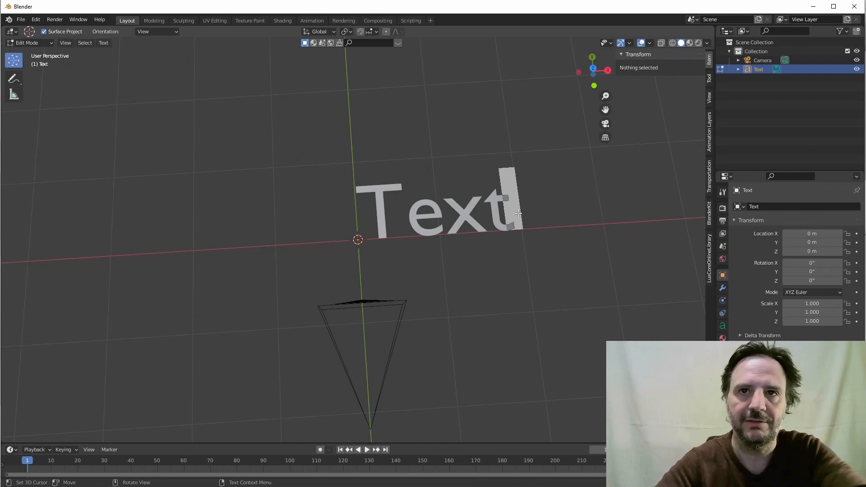
{"action": "key", "text": "BackSpace"}
{"action": "key", "text": "BackSpace"}
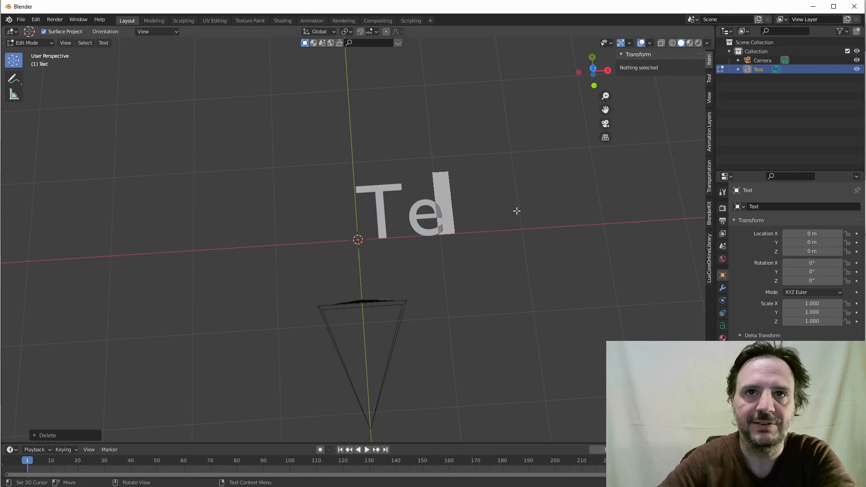
{"action": "key", "text": "BackSpace"}
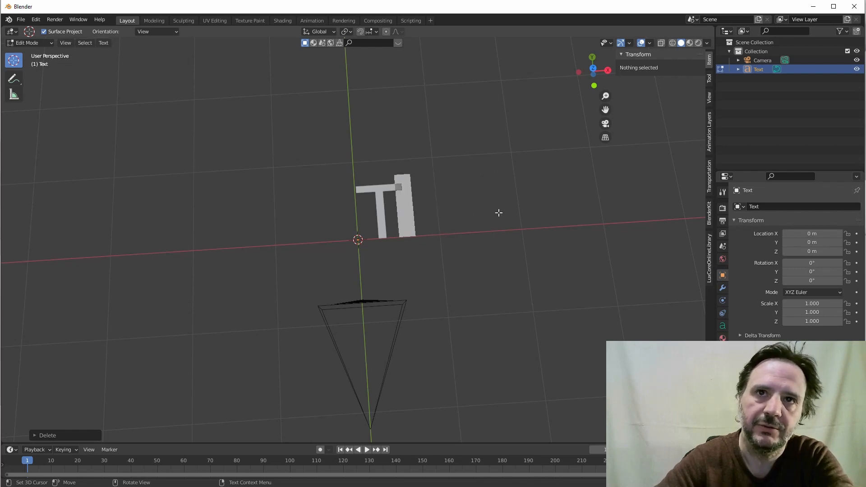
{"action": "key", "text": "BackSpace"}
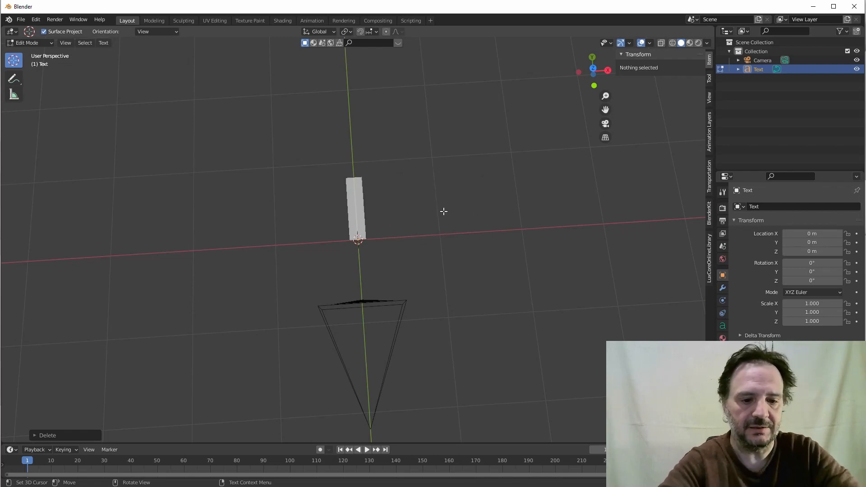
{"action": "type", "text": "NOM"}
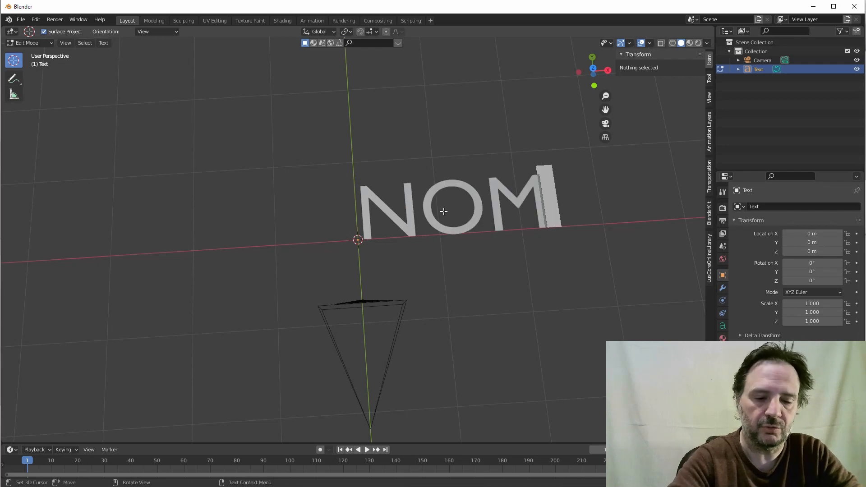
{"action": "type", "text": "_"}
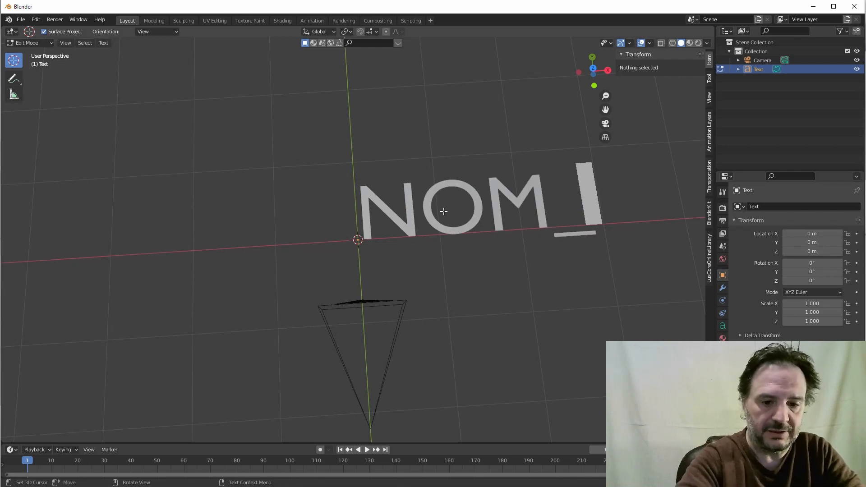
{"action": "type", "text": "Pr"}
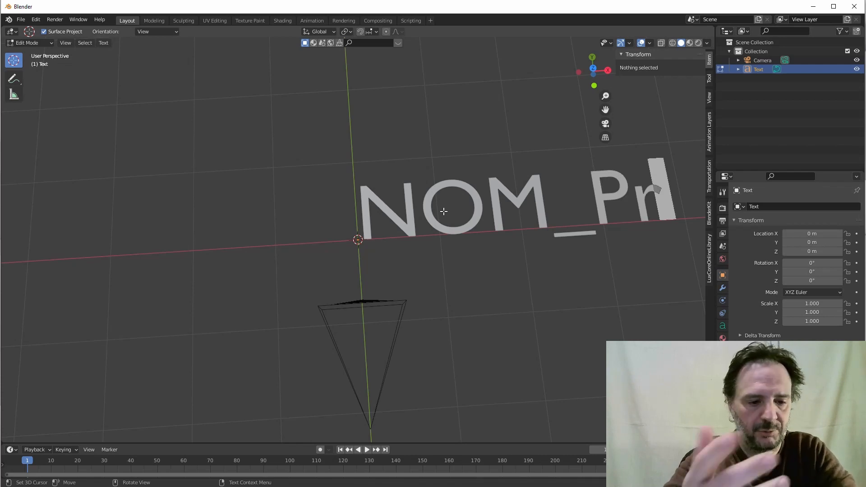
{"action": "type", "text": "e"}
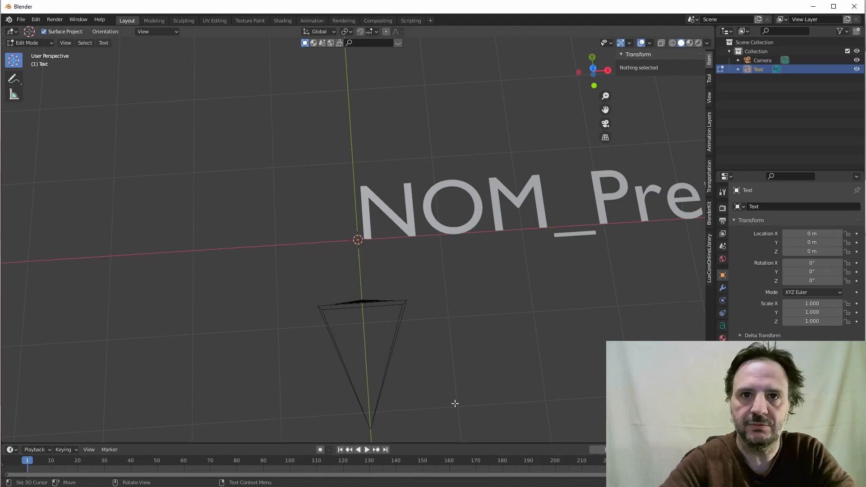
{"action": "scroll", "coordinate": [221, 467], "scroll_direction": "up", "scroll_amount": 1}
{"action": "type", "text": "nom"}
{"action": "scroll", "coordinate": [491, 274], "scroll_direction": "down", "scroll_amount": 3}
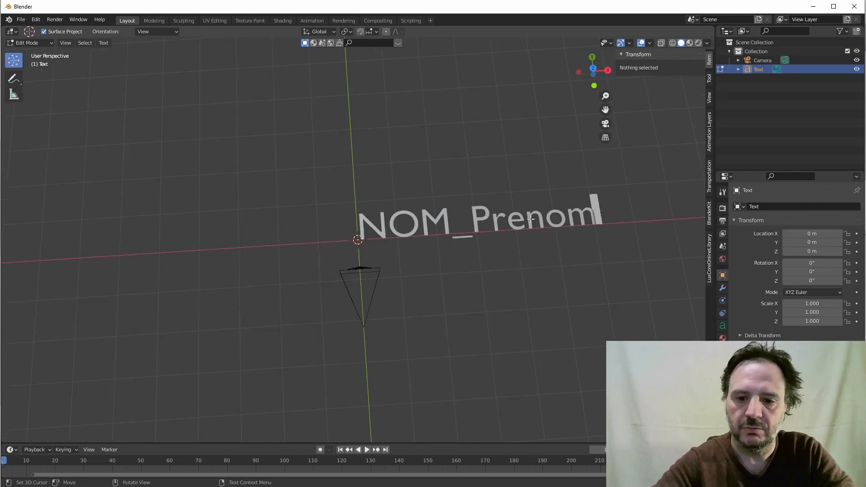
- Correct "Prenom" to "Prénom" with an accented é in the text object
{"action": "key", "text": "BackSpace"}
{"action": "key", "text": "BackSpace"}
{"action": "key", "text": "BackSpace"}
{"action": "key", "text": "BackSpace"}
{"action": "type", "text": "é"}
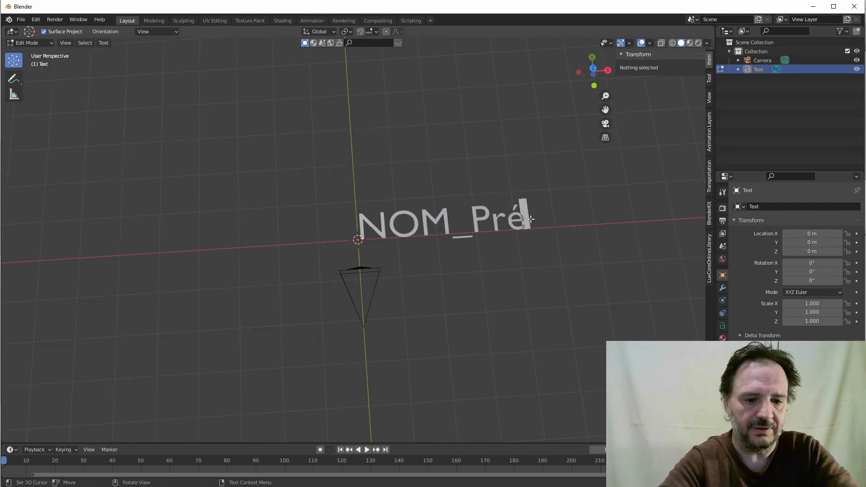
{"action": "type", "text": "nom"}
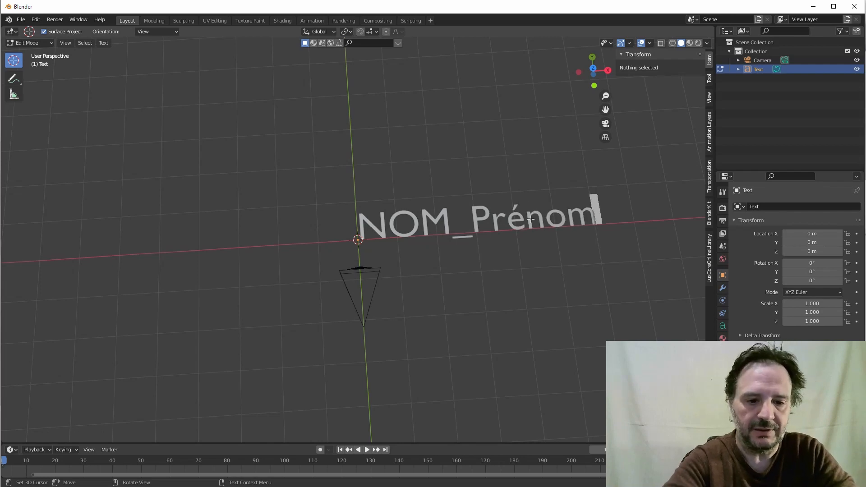
- Append "_CLASSE_EX00" to the text object after "NOM_Prénom"
{"action": "type", "text": "_"}
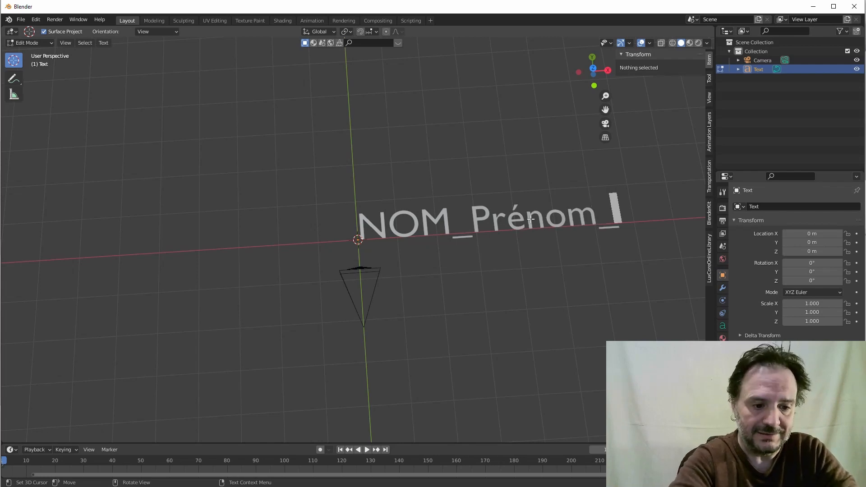
{"action": "type", "text": "CLAS"}
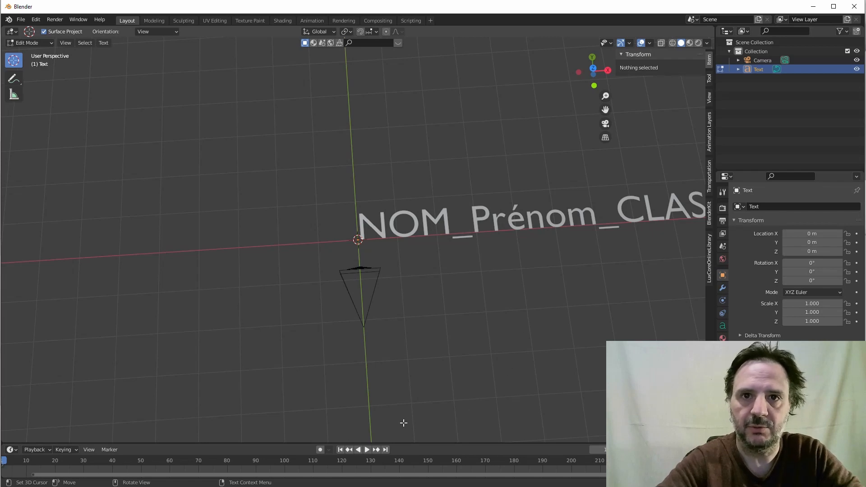
{"action": "middle_click_drag", "start_coordinate": [588, 340], "coordinate": [343, 348], "text": "shift"}
{"action": "type", "text": "_"}
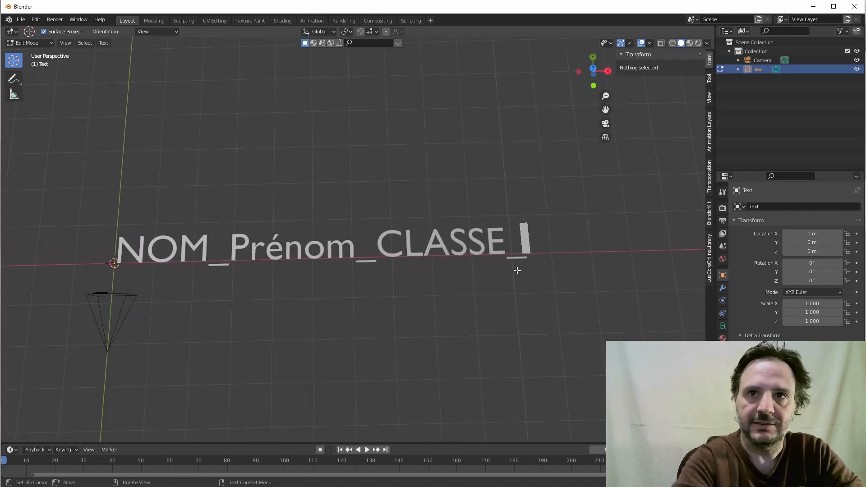
{"action": "type", "text": "E"}
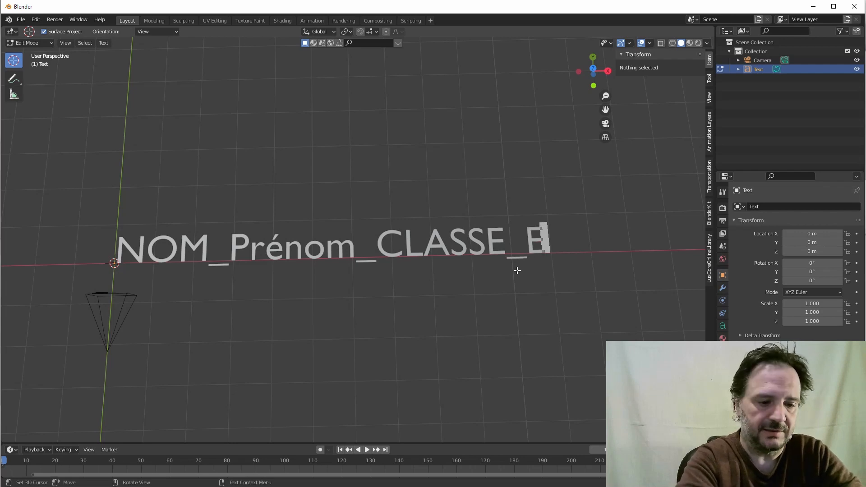
{"action": "type", "text": "X00"}
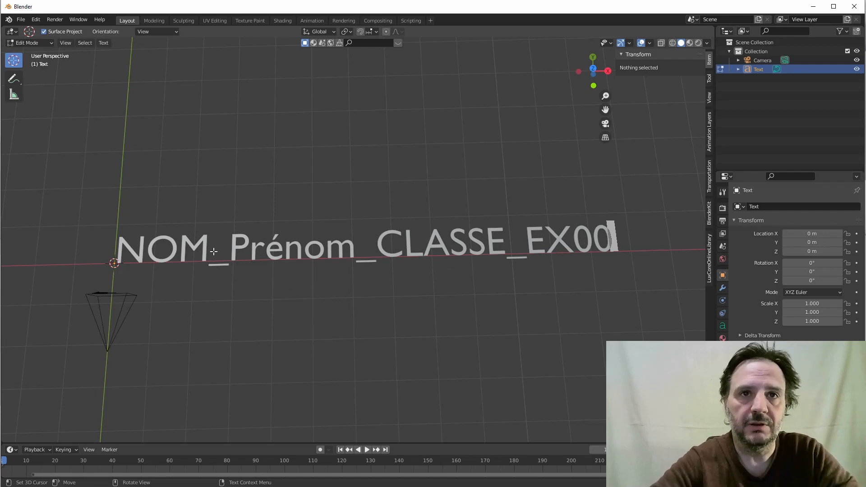
- Finish editing the text and return to Object Mode
{"action": "mouse_move", "coordinate": [262, 289]}
{"action": "middle_mouse_down"}
{"action": "mouse_move", "coordinate": [243, 282]}
{"action": "mouse_move", "coordinate": [305, 207]}
{"action": "mouse_move", "coordinate": [249, 307]}
{"action": "mouse_move", "coordinate": [270, 293]}
{"action": "mouse_move", "coordinate": [203, 334]}
{"action": "mouse_move", "coordinate": [236, 292]}
{"action": "mouse_move", "coordinate": [289, 284]}
{"action": "mouse_move", "coordinate": [286, 294]}
{"action": "mouse_move", "coordinate": [275, 289]}
{"action": "middle_mouse_up"}
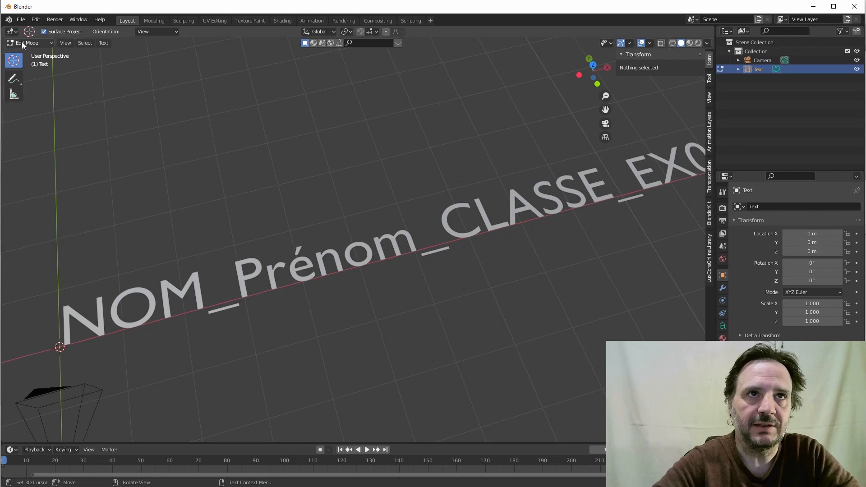
{"action": "scroll", "coordinate": [319, 264], "scroll_direction": "down", "scroll_amount": 2}
{"action": "middle_click_drag", "start_coordinate": [308, 245], "coordinate": [289, 244]}
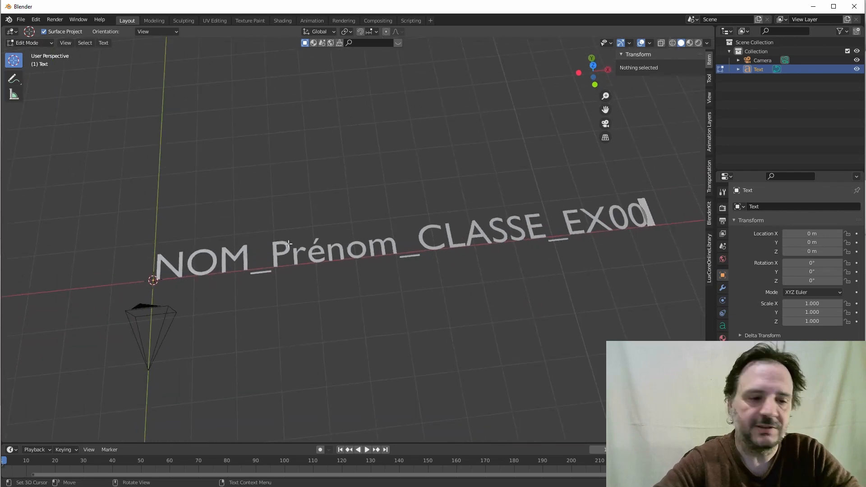
{"action": "key", "text": "Tab"}
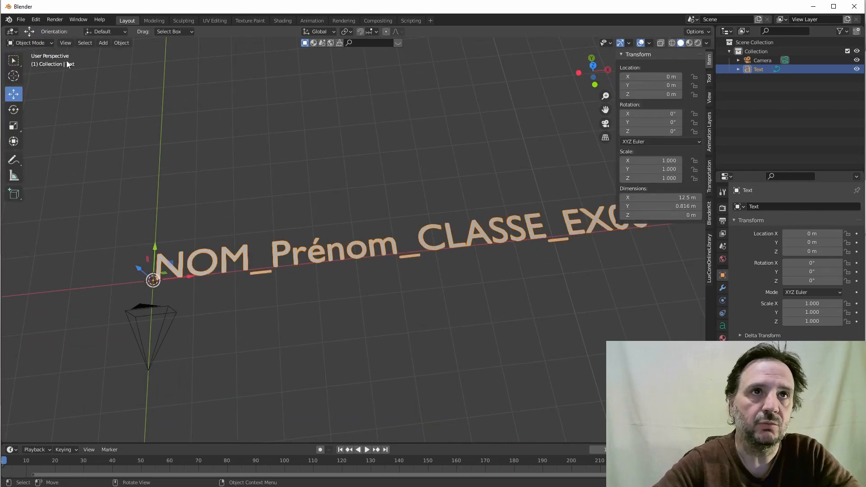
{"action": "left_click", "coordinate": [41, 41]}
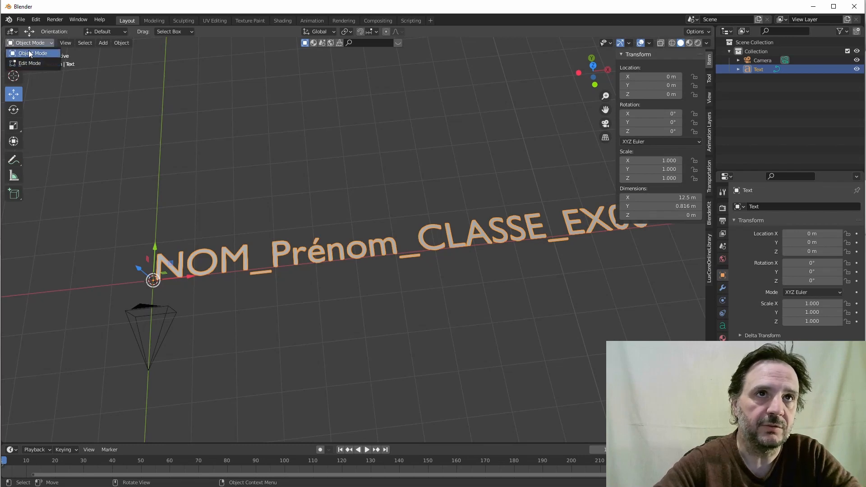
{"action": "left_click", "coordinate": [28, 53]}
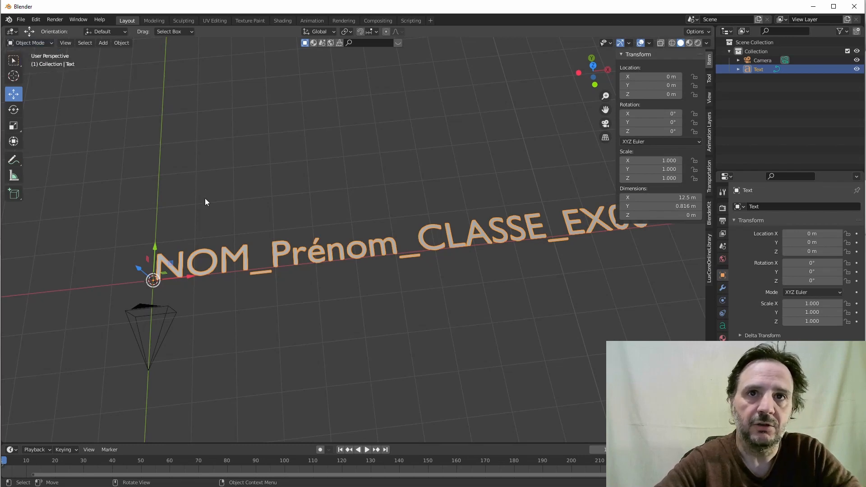
- Show the text's Geometry settings with the Shape section collapsed, and enlarge the properties area
{"action": "middle_click_drag", "start_coordinate": [414, 257], "coordinate": [388, 312]}
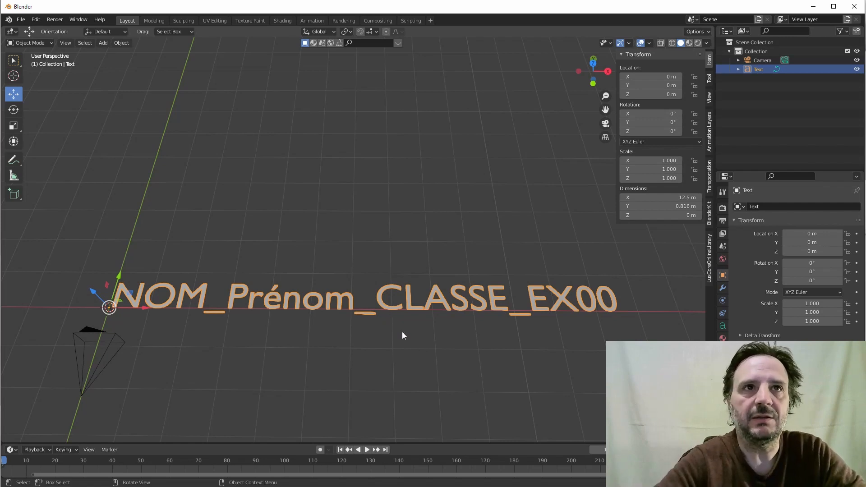
{"action": "middle_click_drag", "start_coordinate": [318, 327], "coordinate": [318, 292]}
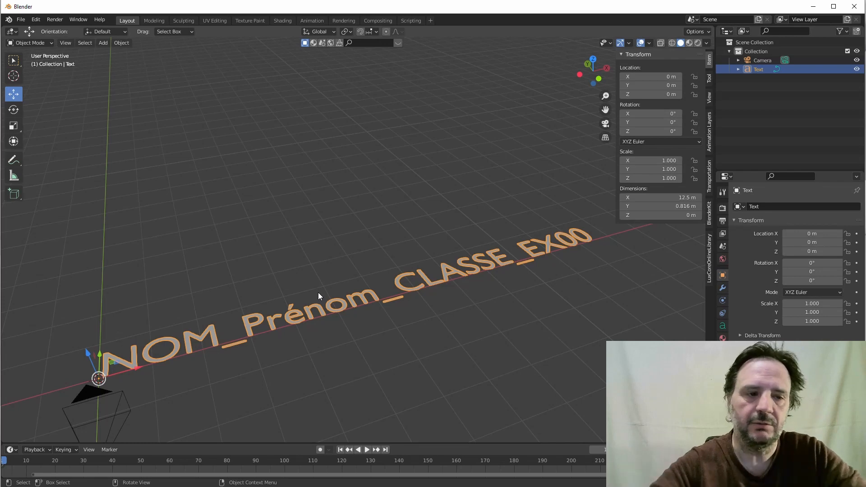
{"action": "middle_click_drag", "start_coordinate": [264, 298], "coordinate": [295, 339]}
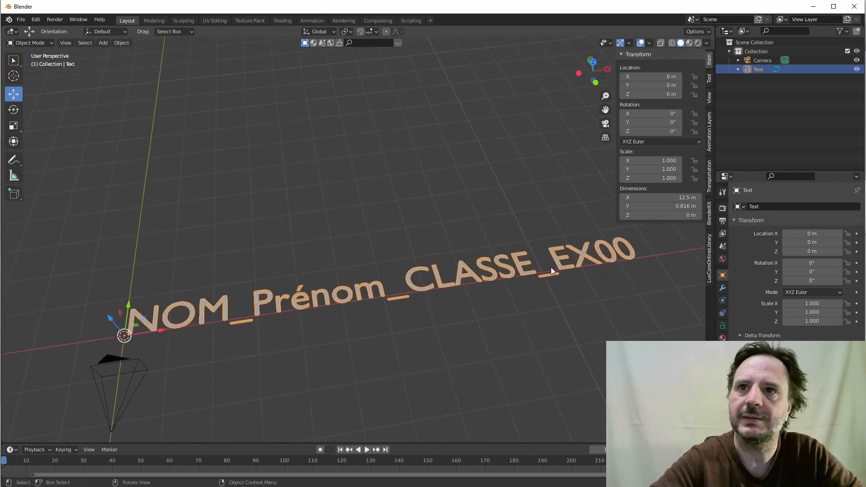
{"action": "left_click", "coordinate": [722, 325]}
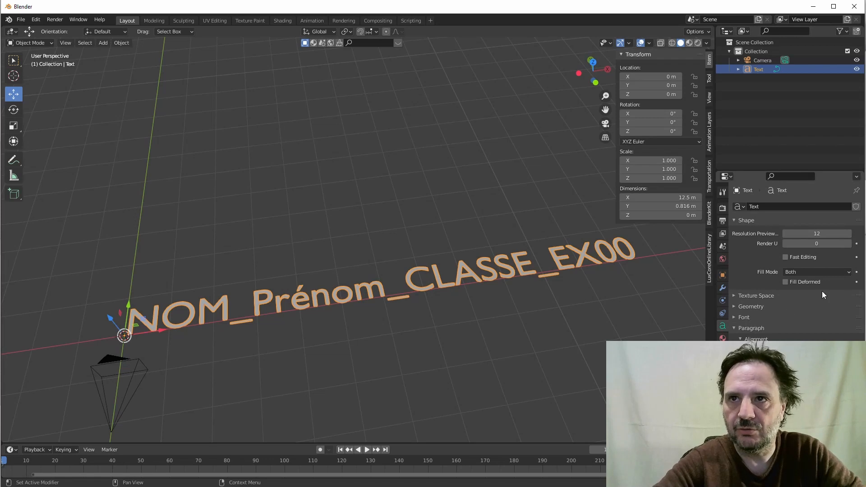
{"action": "left_click", "coordinate": [734, 307]}
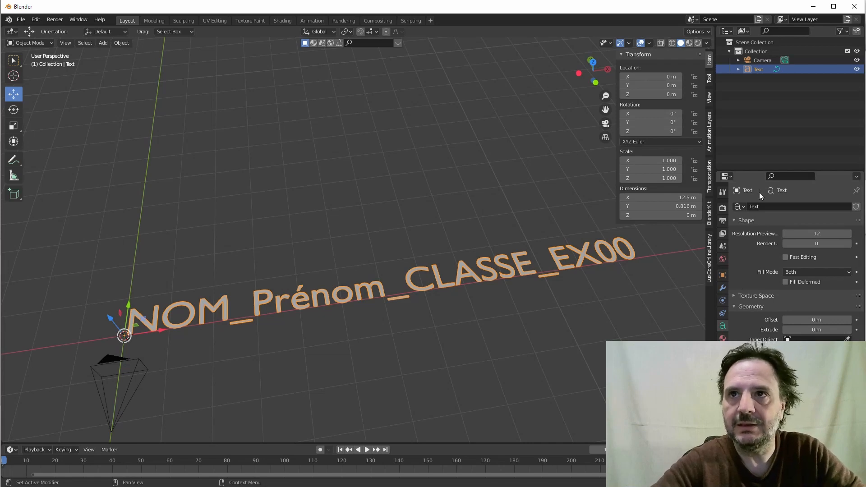
{"action": "left_click_drag", "start_coordinate": [762, 171], "coordinate": [763, 78]}
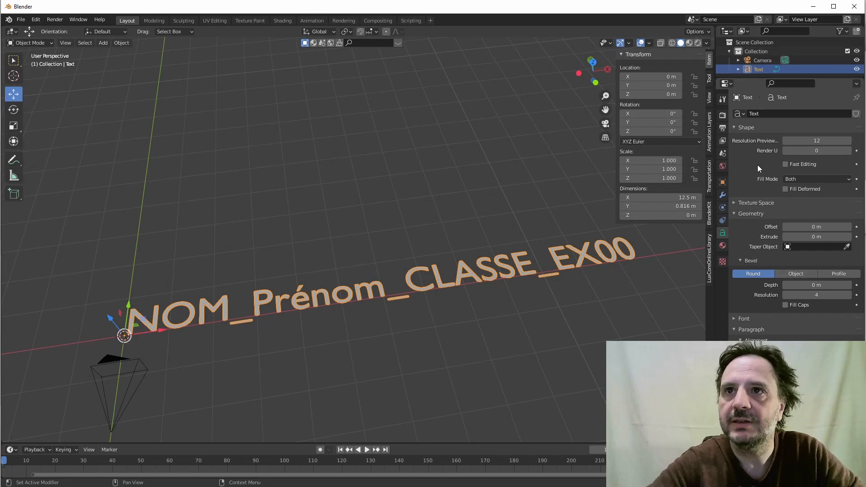
{"action": "left_click", "coordinate": [735, 129]}
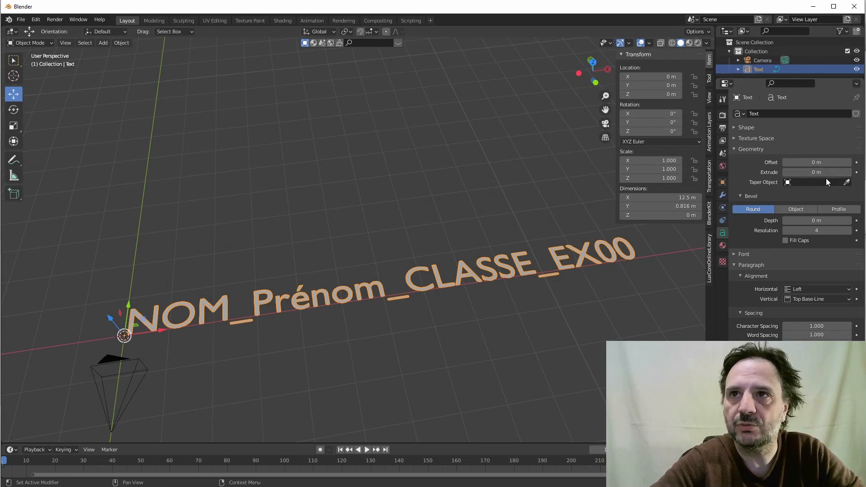
- Give the text thickness by setting its Extrude value to 0.09 m
{"action": "left_click", "coordinate": [849, 174]}
{"action": "left_click", "coordinate": [849, 173]}
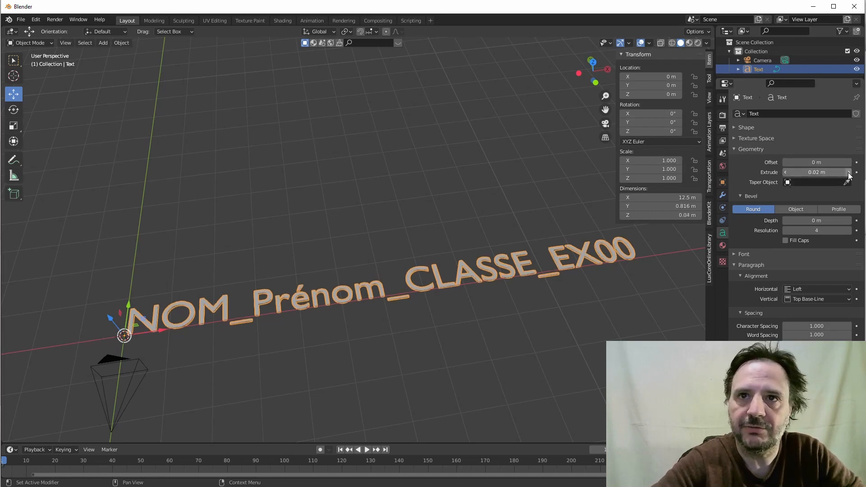
{"action": "left_click", "coordinate": [849, 173]}
{"action": "left_click", "coordinate": [849, 174]}
{"action": "left_click", "coordinate": [849, 173]}
{"action": "left_click", "coordinate": [849, 173]}
{"action": "left_click", "coordinate": [849, 173]}
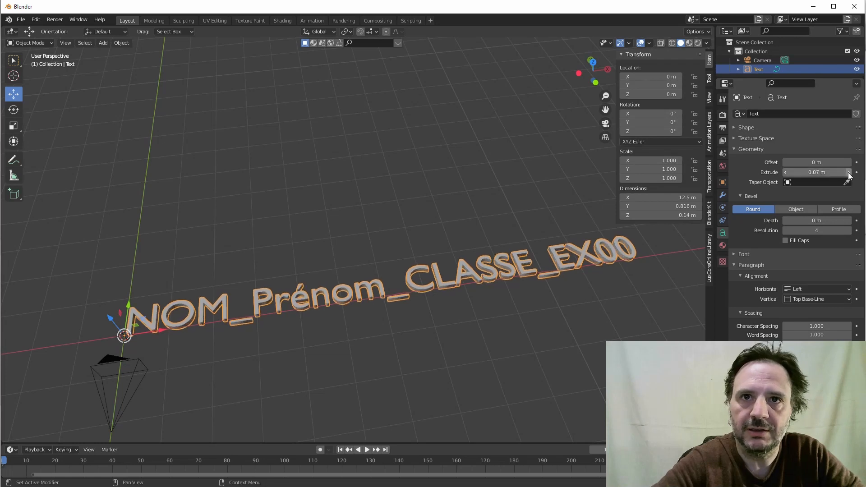
{"action": "left_click", "coordinate": [849, 173]}
{"action": "left_click", "coordinate": [849, 173]}
{"action": "left_click", "coordinate": [849, 173]}
{"action": "left_click", "coordinate": [849, 173]}
{"action": "middle_click_drag", "start_coordinate": [617, 246], "coordinate": [603, 227]}
{"action": "scroll", "coordinate": [499, 241], "scroll_direction": "up", "scroll_amount": 3}
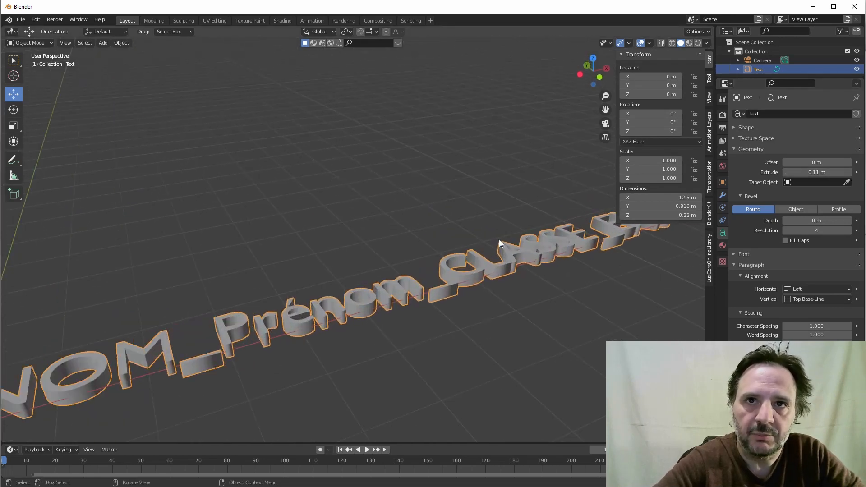
{"action": "left_click", "coordinate": [784, 173]}
{"action": "left_click", "coordinate": [785, 172]}
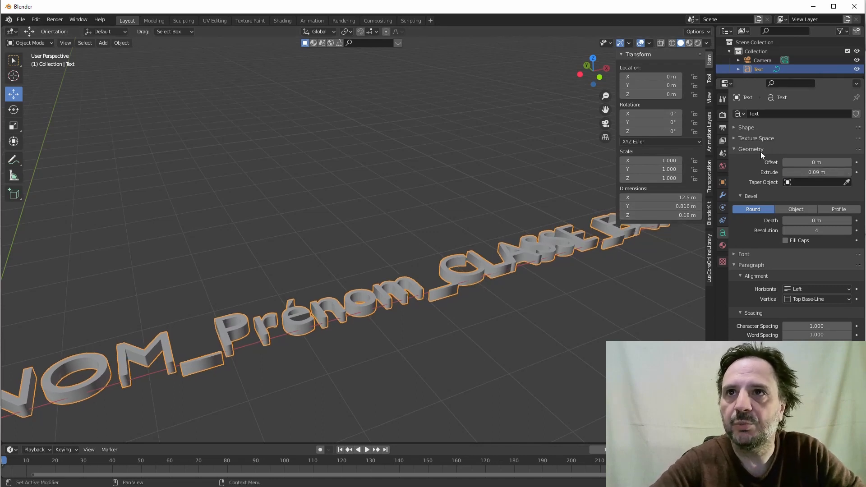
- Show the text's Font settings and collapse its Geometry section
{"action": "left_click", "coordinate": [731, 254]}
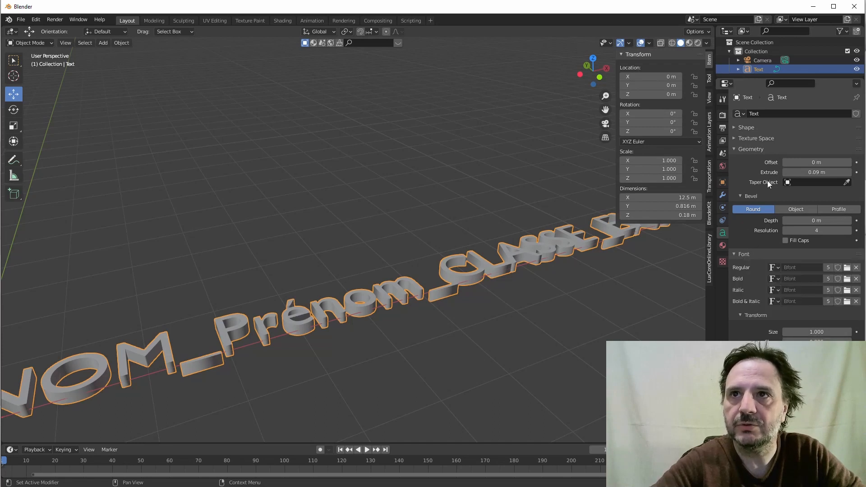
{"action": "left_click", "coordinate": [734, 152]}
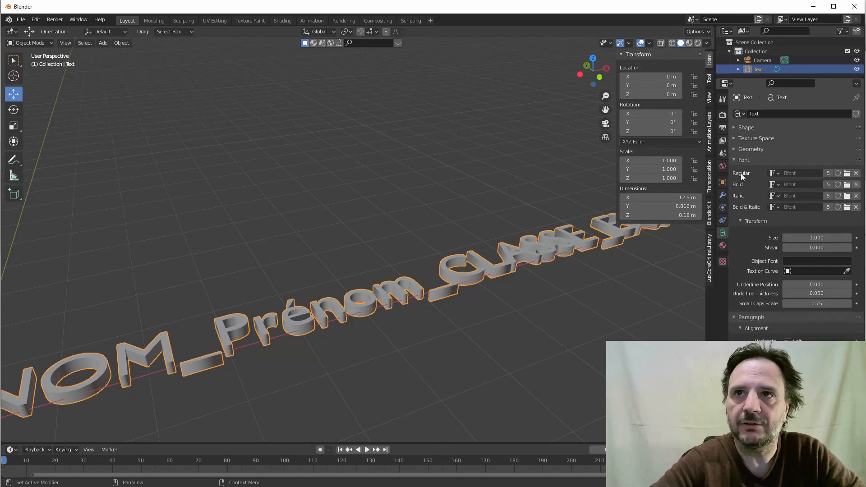
{"action": "scroll", "coordinate": [504, 234], "scroll_direction": "down", "scroll_amount": 3}
{"action": "middle_click_drag", "start_coordinate": [540, 226], "coordinate": [530, 236]}
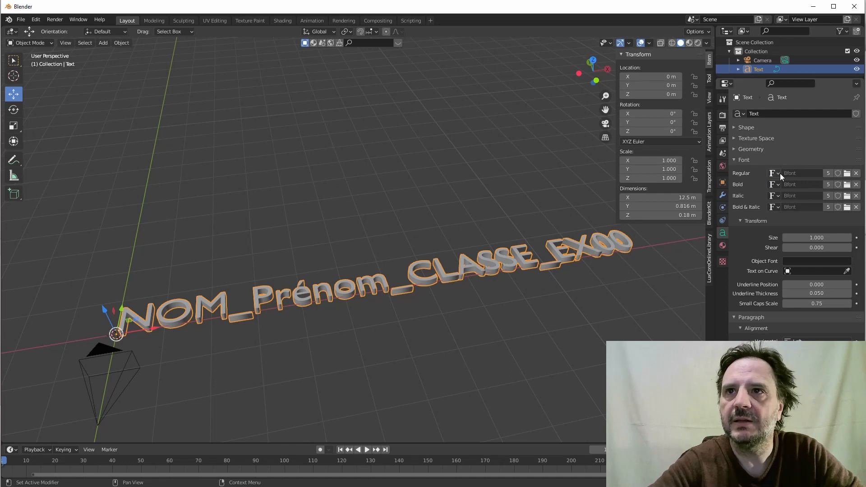
- Start loading a Regular font for the text from C:\Windows\Fonts and display the font files as thumbnails
{"action": "left_click", "coordinate": [848, 174]}
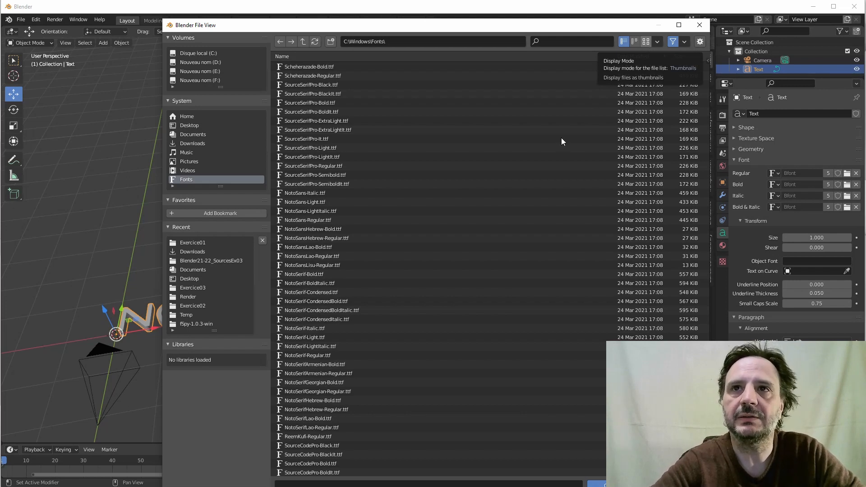
{"action": "key", "text": "Escape"}
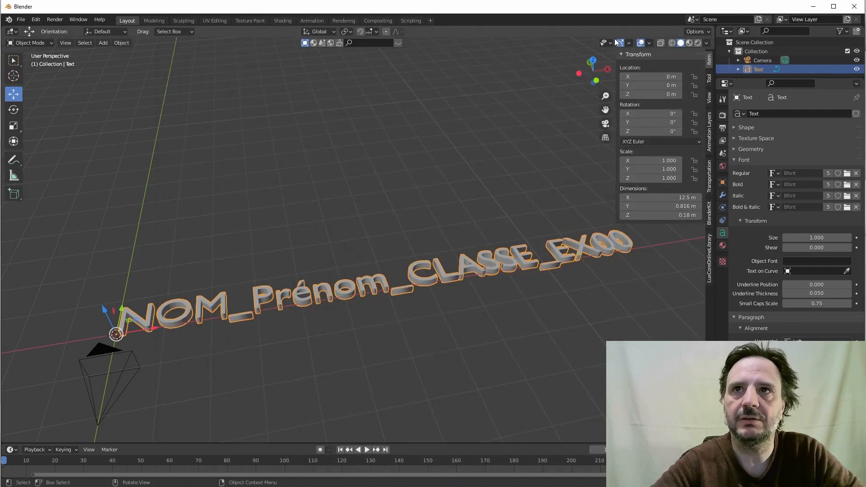
{"action": "left_click", "coordinate": [847, 173]}
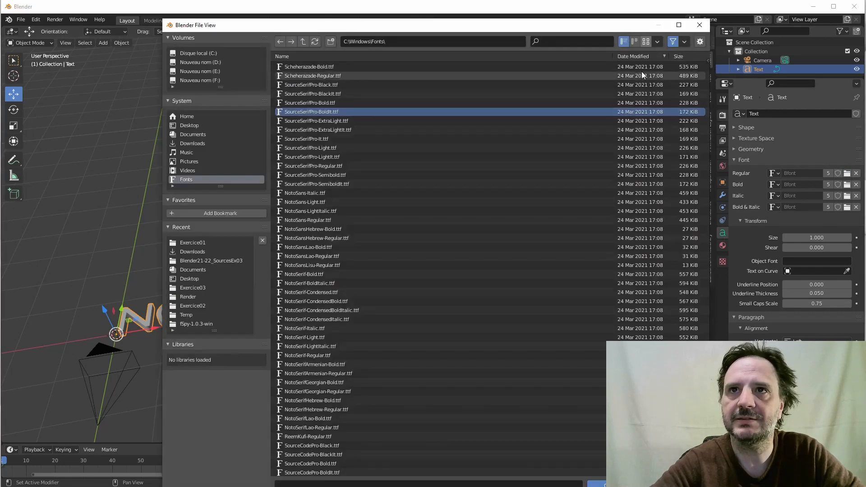
{"action": "left_click", "coordinate": [646, 41]}
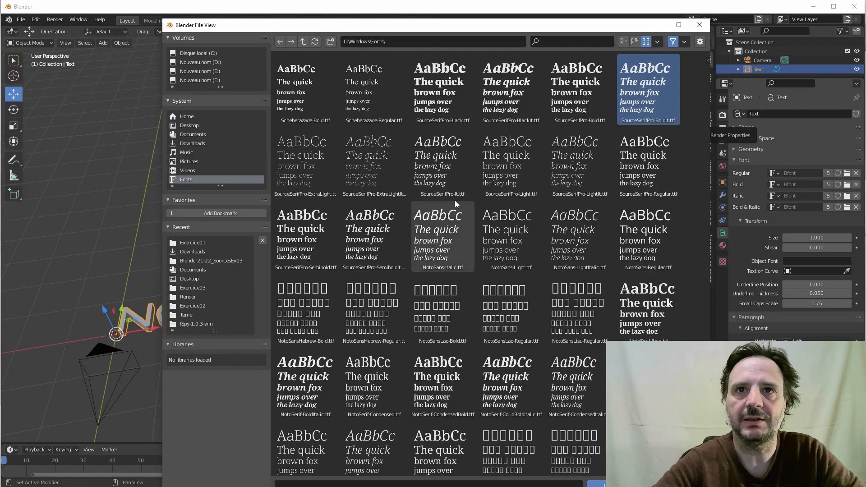
- Browse the font previews in the Windows Fonts folder and load DejaVuSans-Bold.ttf as the text's Regular font
{"action": "scroll", "coordinate": [543, 262], "scroll_direction": "down", "scroll_amount": 5}
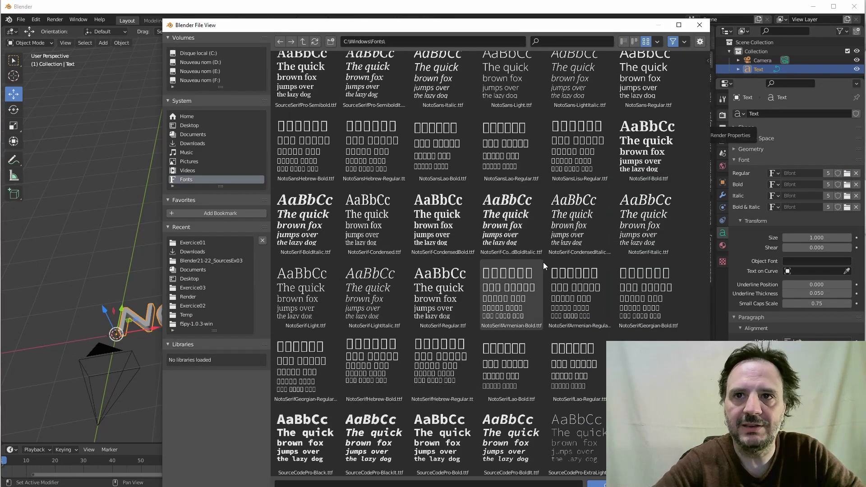
{"action": "scroll", "coordinate": [543, 262], "scroll_direction": "down", "scroll_amount": 8}
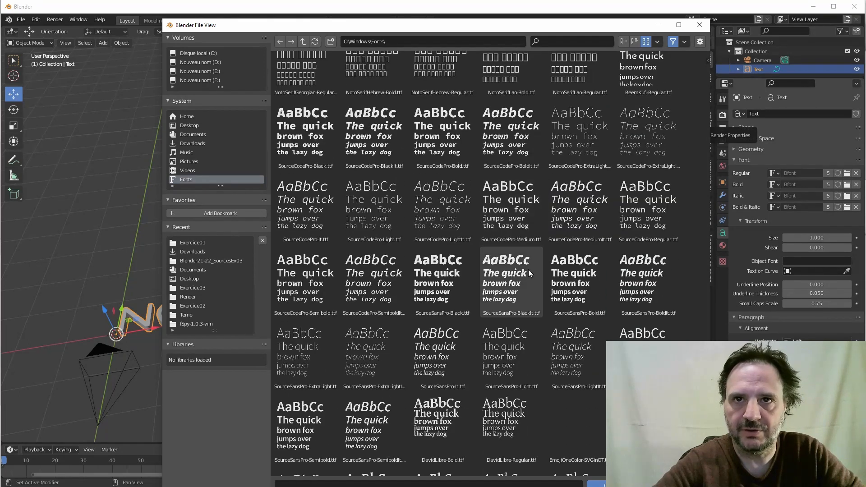
{"action": "scroll", "coordinate": [533, 271], "scroll_direction": "down", "scroll_amount": 6}
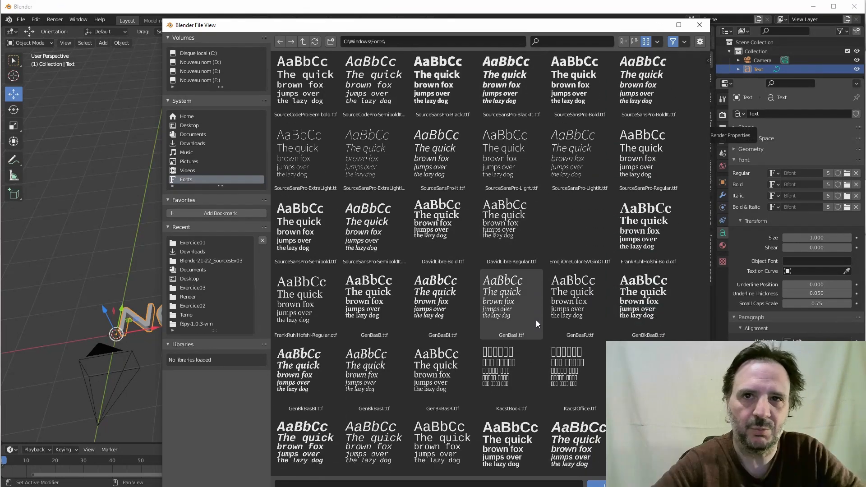
{"action": "scroll", "coordinate": [537, 319], "scroll_direction": "down", "scroll_amount": 5}
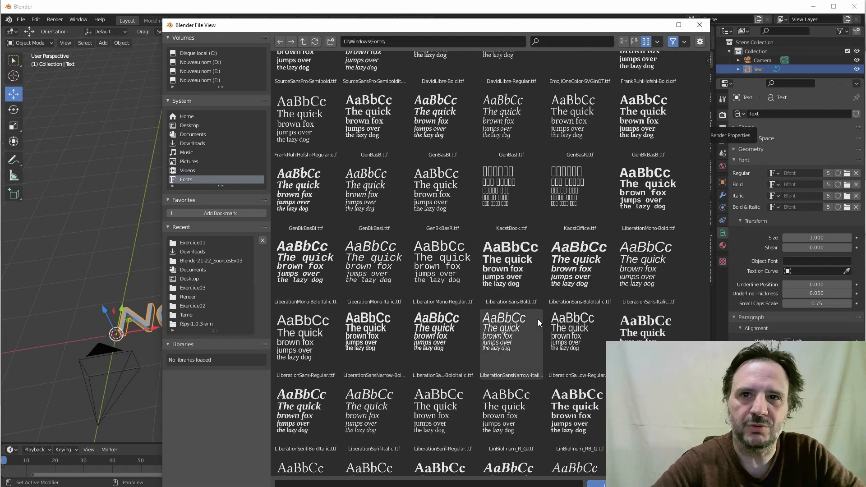
{"action": "scroll", "coordinate": [537, 318], "scroll_direction": "down", "scroll_amount": 6}
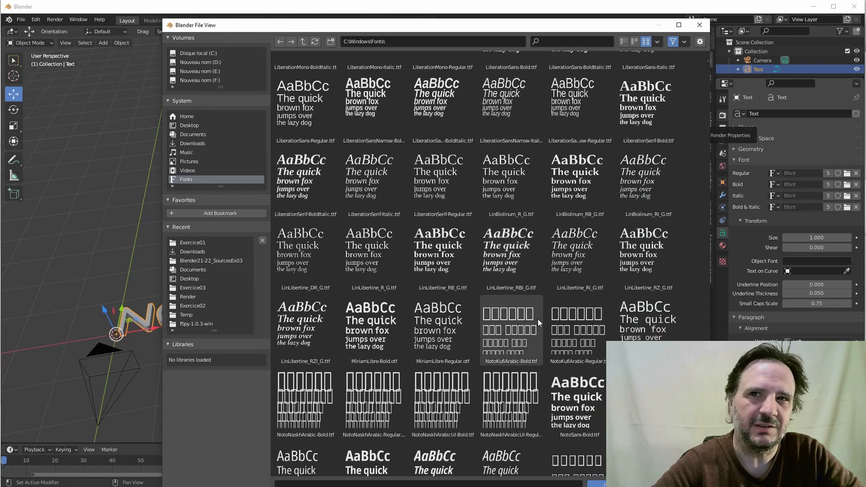
{"action": "scroll", "coordinate": [538, 318], "scroll_direction": "down", "scroll_amount": 4}
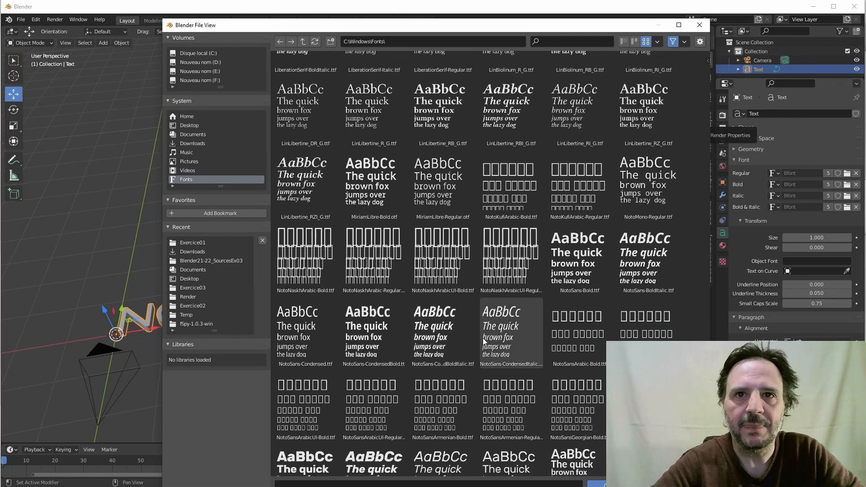
{"action": "scroll", "coordinate": [483, 343], "scroll_direction": "down", "scroll_amount": 2}
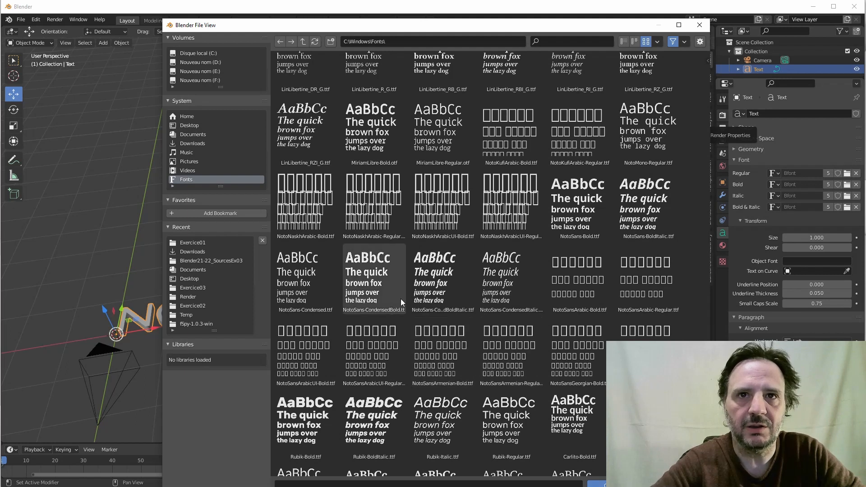
{"action": "scroll", "coordinate": [418, 329], "scroll_direction": "down", "scroll_amount": 4}
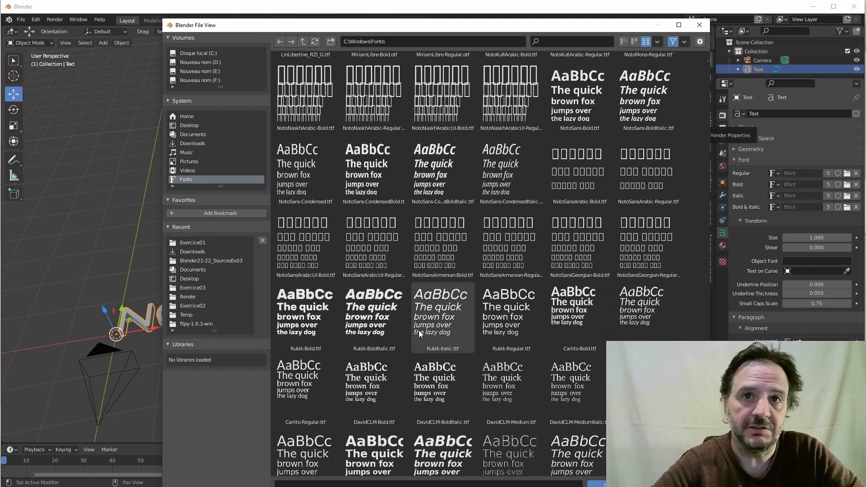
{"action": "scroll", "coordinate": [419, 330], "scroll_direction": "down", "scroll_amount": 1}
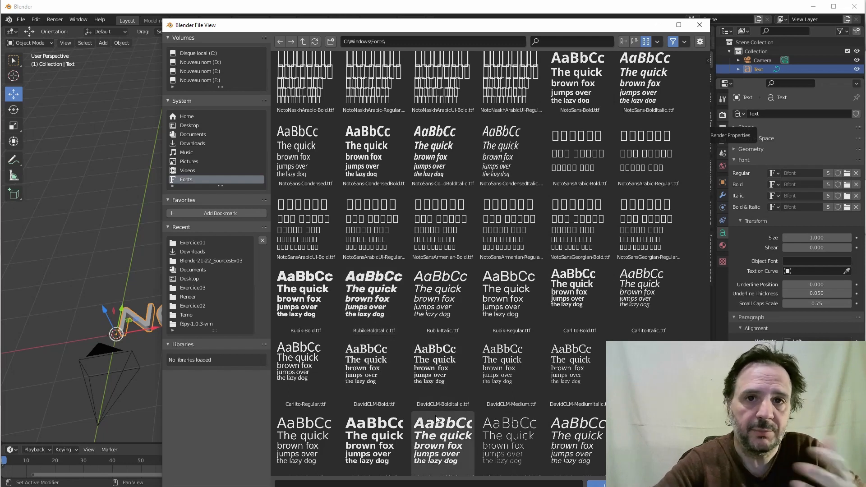
{"action": "scroll", "coordinate": [389, 447], "scroll_direction": "down", "scroll_amount": 2}
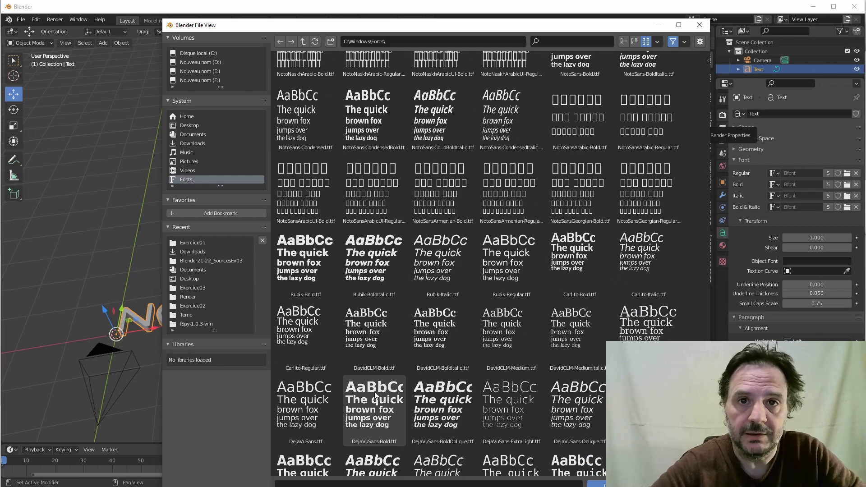
{"action": "left_click", "coordinate": [373, 411]}
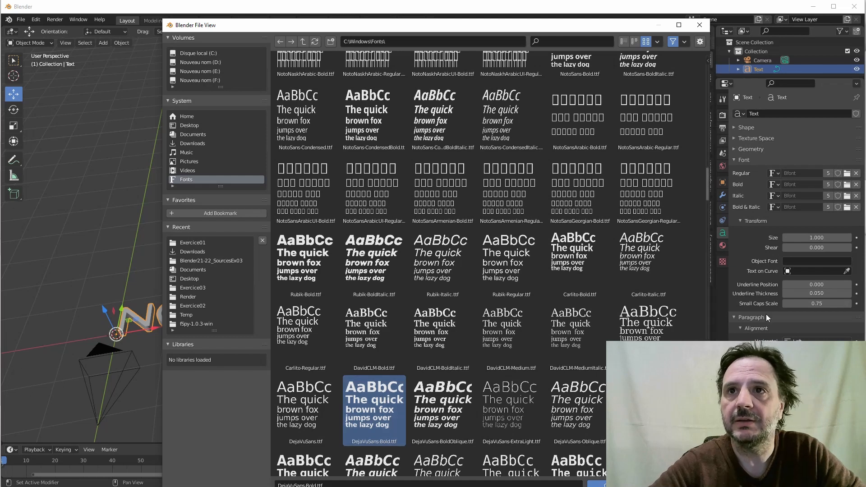
{"action": "left_click", "coordinate": [596, 483]}
- Examine the extruded text in its new font up close and from several angles
{"action": "middle_click_drag", "start_coordinate": [317, 285], "coordinate": [417, 205]}
{"action": "scroll", "coordinate": [320, 305], "scroll_direction": "up", "scroll_amount": 4}
{"action": "scroll", "coordinate": [306, 287], "scroll_direction": "up", "scroll_amount": 6}
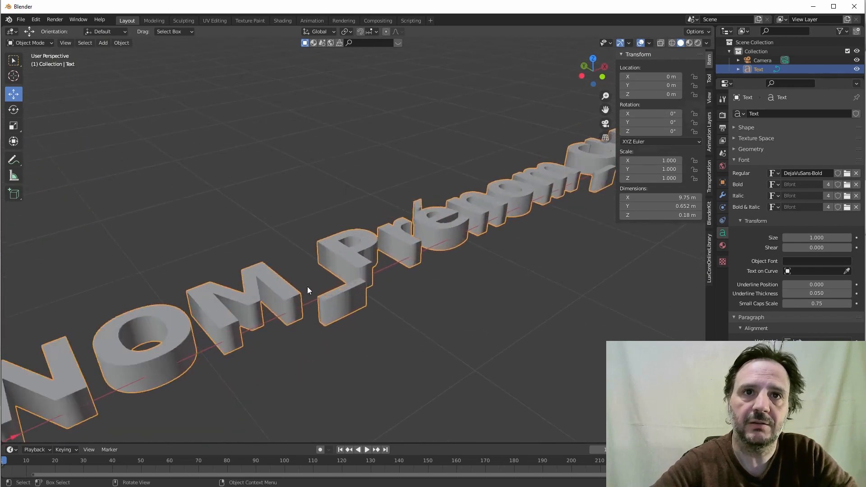
{"action": "scroll", "coordinate": [324, 276], "scroll_direction": "down", "scroll_amount": 2}
{"action": "scroll", "coordinate": [322, 278], "scroll_direction": "down", "scroll_amount": 3}
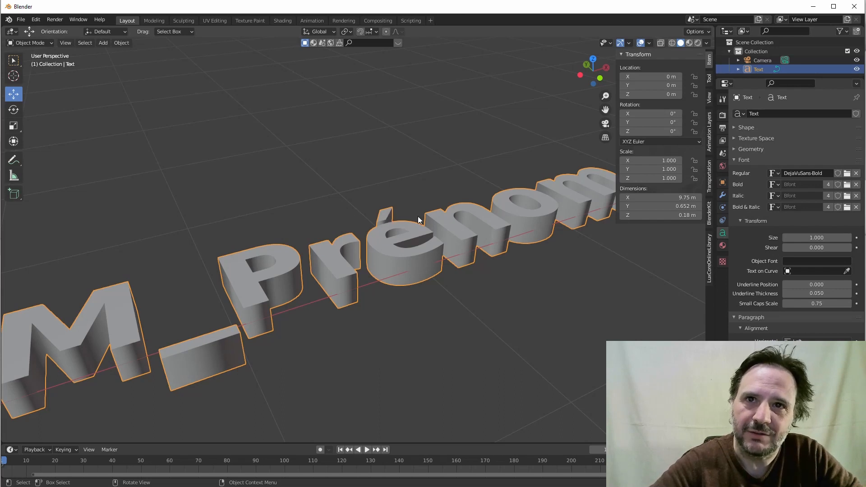
{"action": "scroll", "coordinate": [334, 242], "scroll_direction": "down", "scroll_amount": 1}
{"action": "middle_click_drag", "start_coordinate": [334, 242], "coordinate": [431, 224], "text": "shift"}
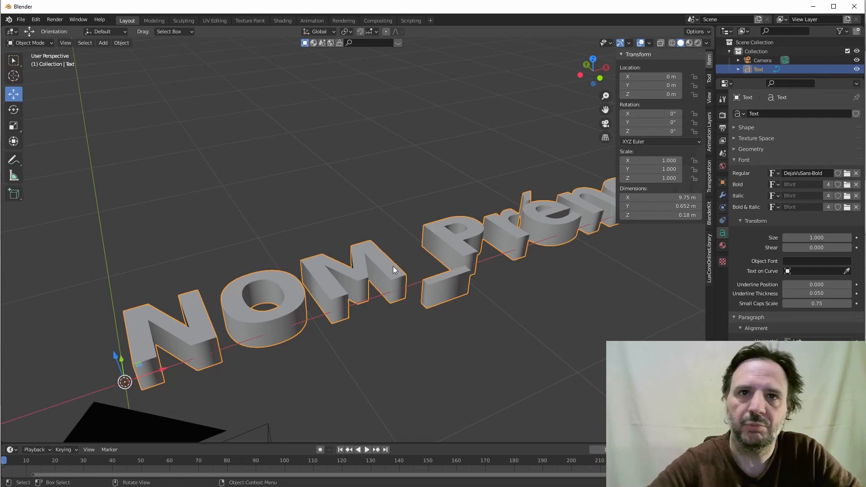
{"action": "middle_click_drag", "start_coordinate": [363, 245], "coordinate": [413, 244]}
{"action": "middle_click_drag", "start_coordinate": [475, 253], "coordinate": [462, 245]}
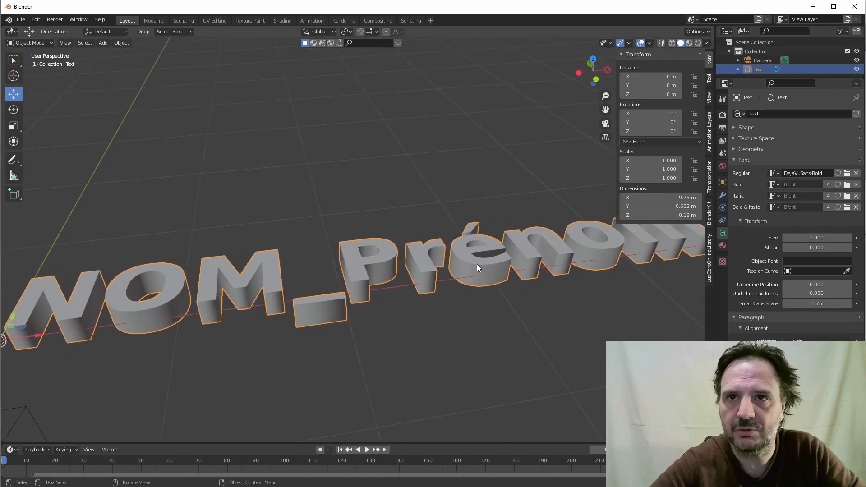
{"action": "middle_click_drag", "start_coordinate": [299, 267], "coordinate": [328, 259]}
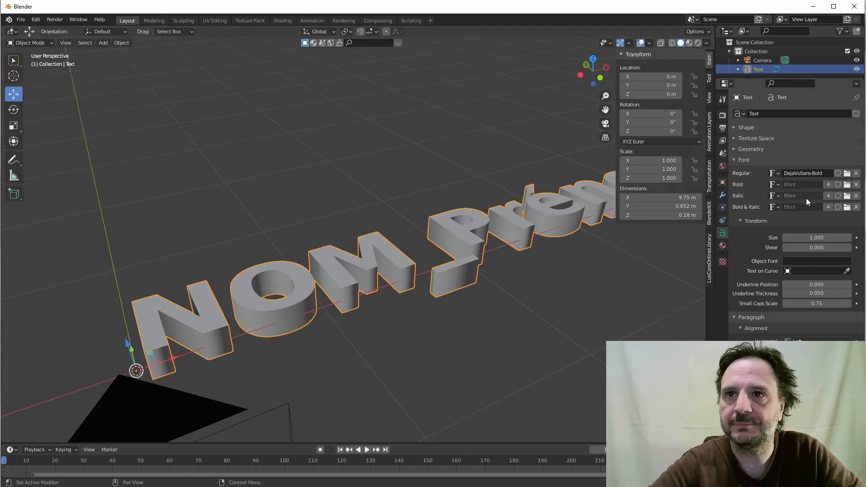
- Collapse the Font settings, expand Geometry, and round the letter edges with a bevel Depth of 0.01 m
{"action": "left_click", "coordinate": [734, 160]}
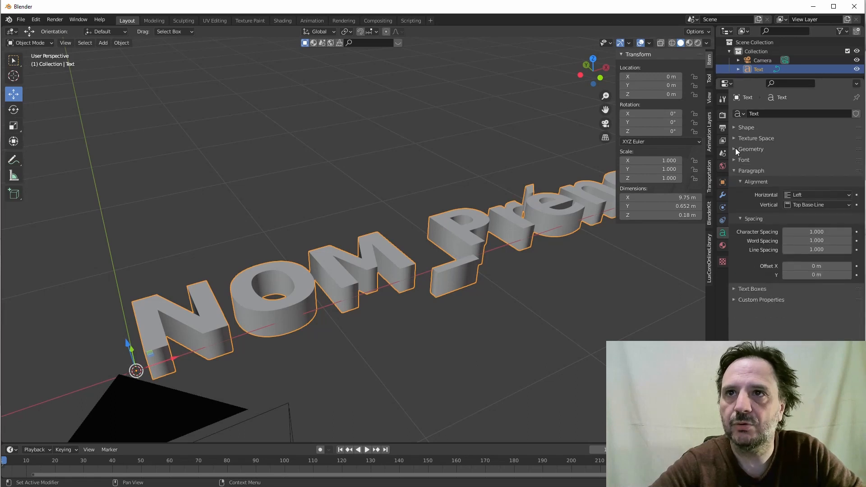
{"action": "left_click", "coordinate": [736, 149]}
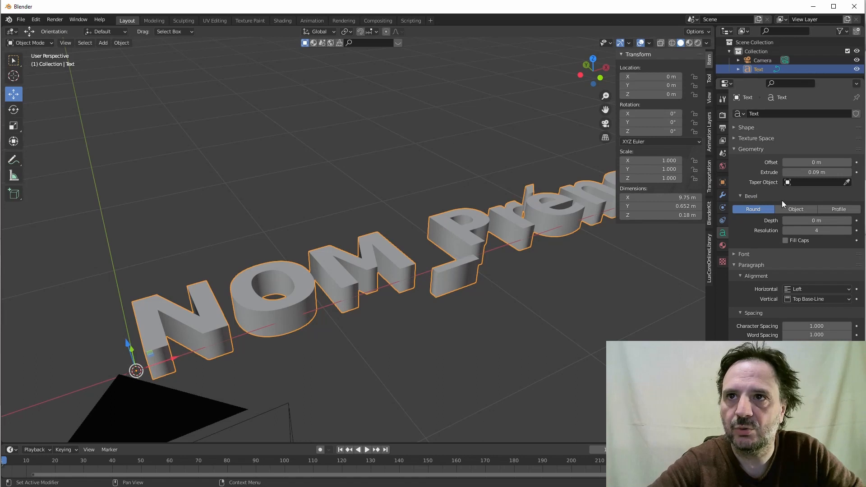
{"action": "left_click", "coordinate": [849, 221]}
{"action": "scroll", "coordinate": [378, 247], "scroll_direction": "up", "scroll_amount": 6}
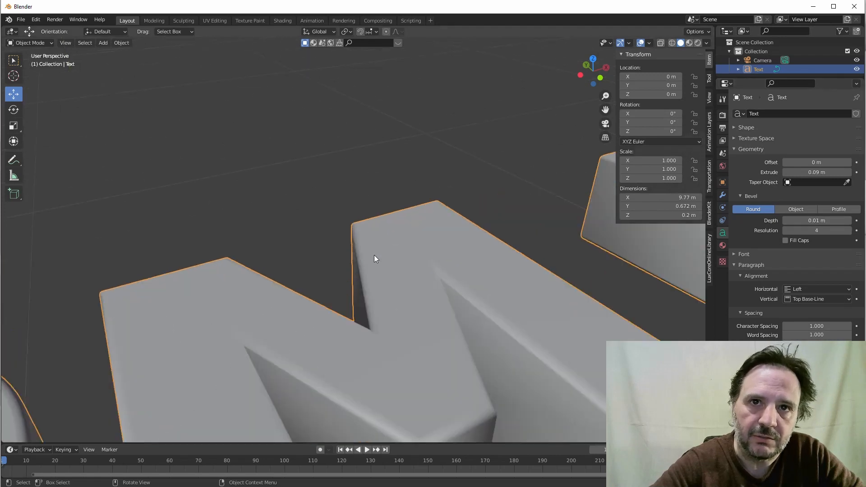
{"action": "middle_click_drag", "start_coordinate": [374, 255], "coordinate": [377, 246]}
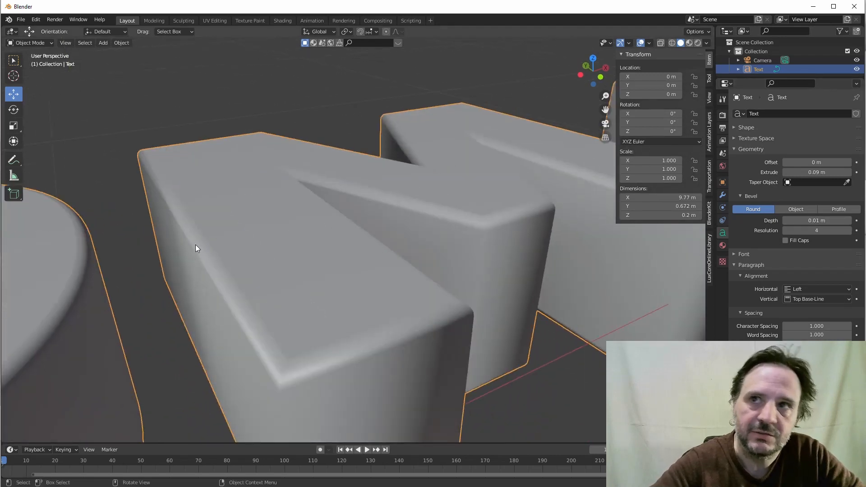
- Lower the text's bevel Resolution to 0 and inspect the edges of the letter M
{"action": "left_click", "coordinate": [786, 231]}
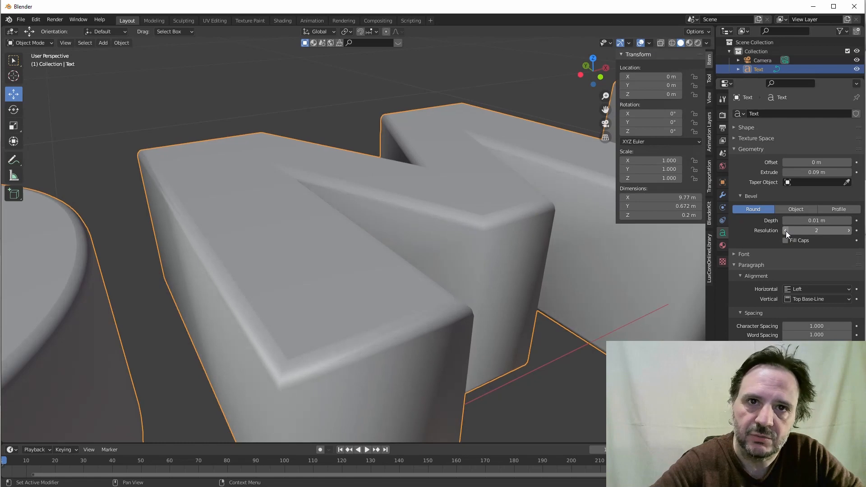
{"action": "left_click", "coordinate": [786, 231]}
{"action": "left_click", "coordinate": [786, 231]}
{"action": "left_click", "coordinate": [785, 231]}
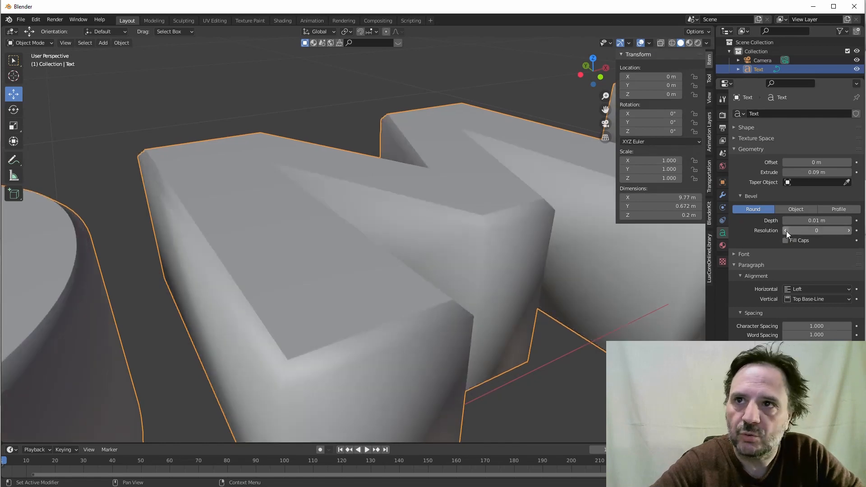
{"action": "middle_click_drag", "start_coordinate": [334, 243], "coordinate": [331, 227]}
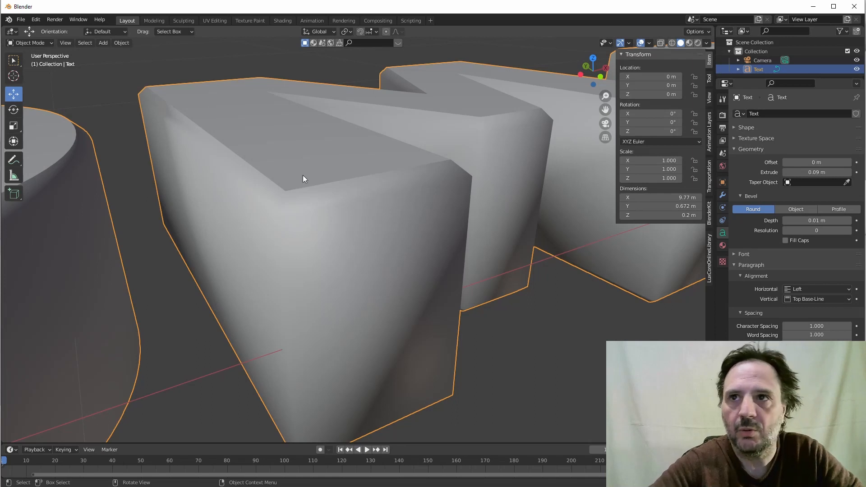
- Raise the text's bevel Resolution to 1 and check the edges both close up and from farther away
{"action": "left_click", "coordinate": [849, 231]}
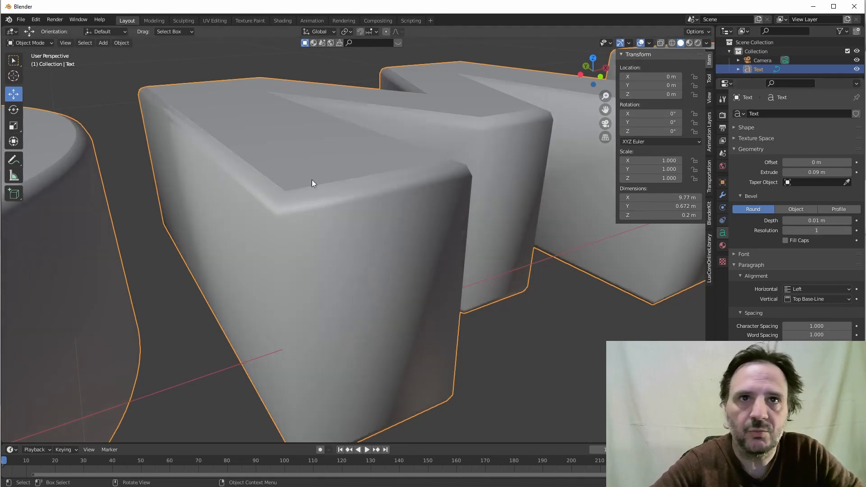
{"action": "middle_click_drag", "start_coordinate": [312, 180], "coordinate": [286, 183]}
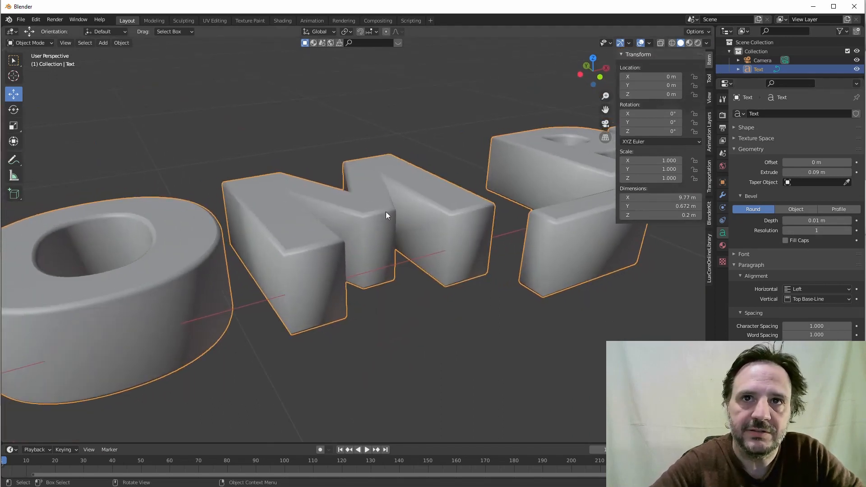
{"action": "scroll", "coordinate": [412, 228], "scroll_direction": "down", "scroll_amount": 8}
{"action": "middle_click_drag", "start_coordinate": [407, 234], "coordinate": [405, 249]}
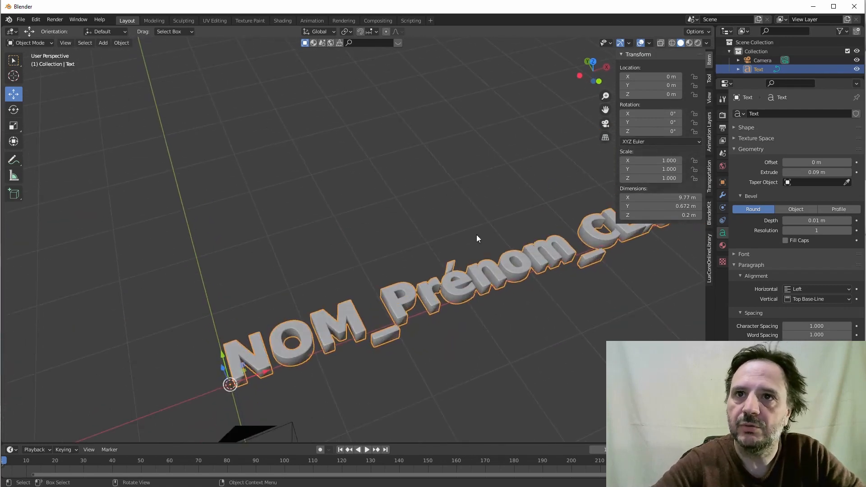
- Set the text's bevel Resolution to 2 and check the rounded edges on the first letters and the whole text
{"action": "left_click", "coordinate": [849, 231]}
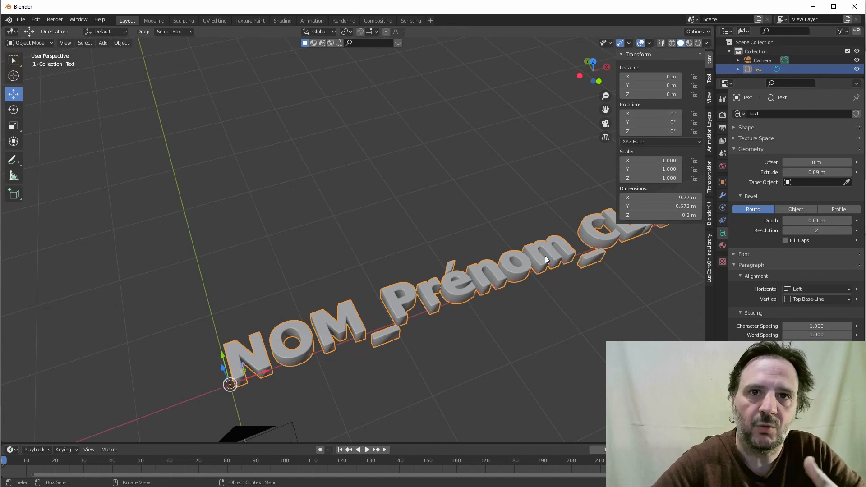
{"action": "middle_click_drag", "start_coordinate": [513, 253], "coordinate": [529, 236]}
{"action": "scroll", "coordinate": [426, 266], "scroll_direction": "up", "scroll_amount": 4}
{"action": "middle_click_drag", "start_coordinate": [426, 266], "coordinate": [404, 253]}
{"action": "scroll", "coordinate": [404, 254], "scroll_direction": "up", "scroll_amount": 3}
{"action": "scroll", "coordinate": [405, 253], "scroll_direction": "up", "scroll_amount": 4}
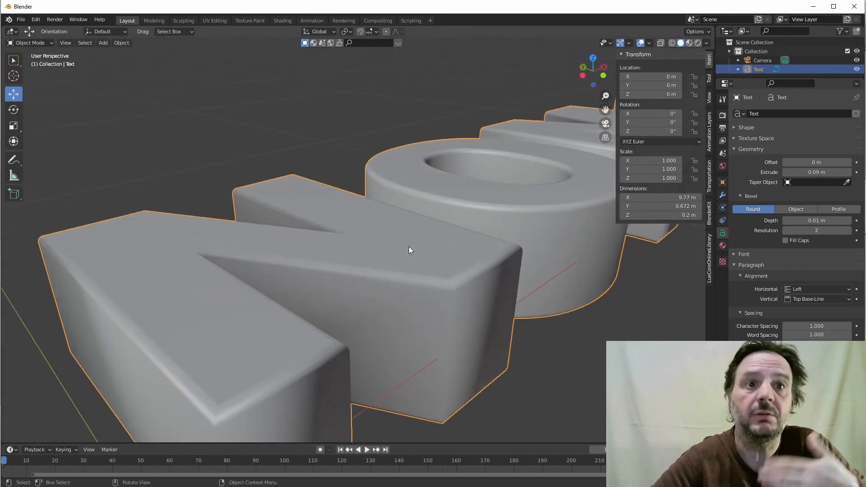
{"action": "scroll", "coordinate": [477, 262], "scroll_direction": "down", "scroll_amount": 9}
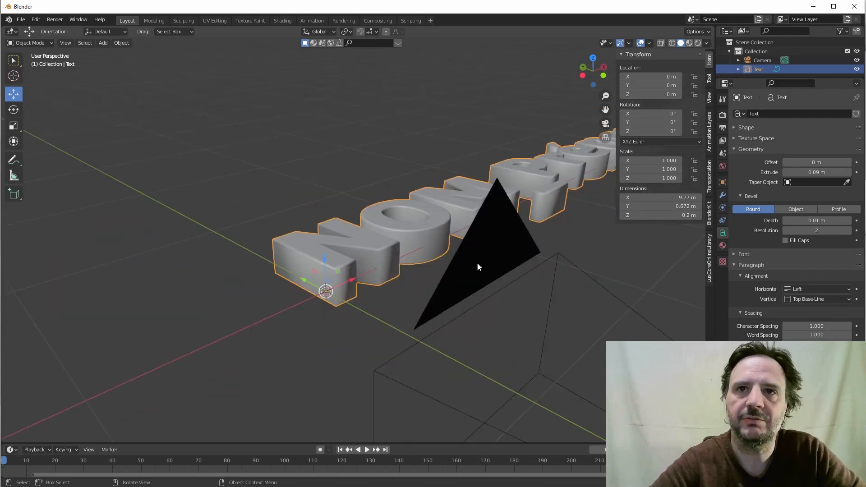
{"action": "middle_click_drag", "start_coordinate": [497, 222], "coordinate": [422, 239]}
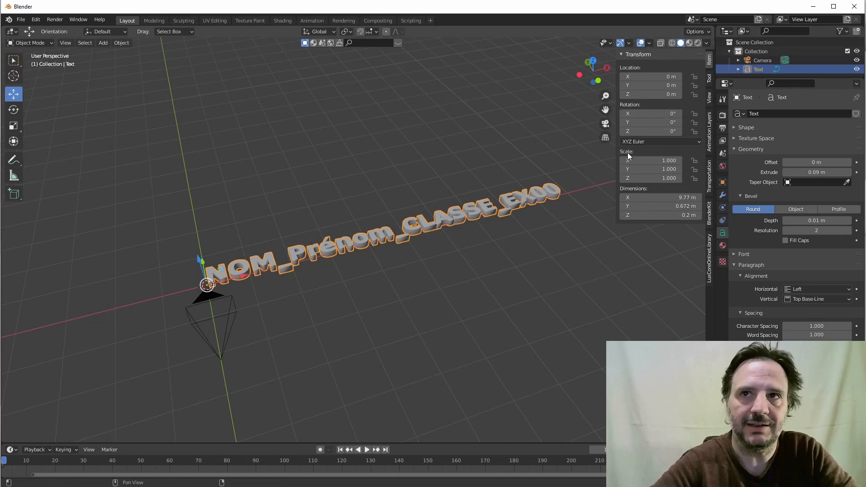
- Scale the text down uniformly in several passes to a scale of about 0.32
{"action": "key", "text": "s"}
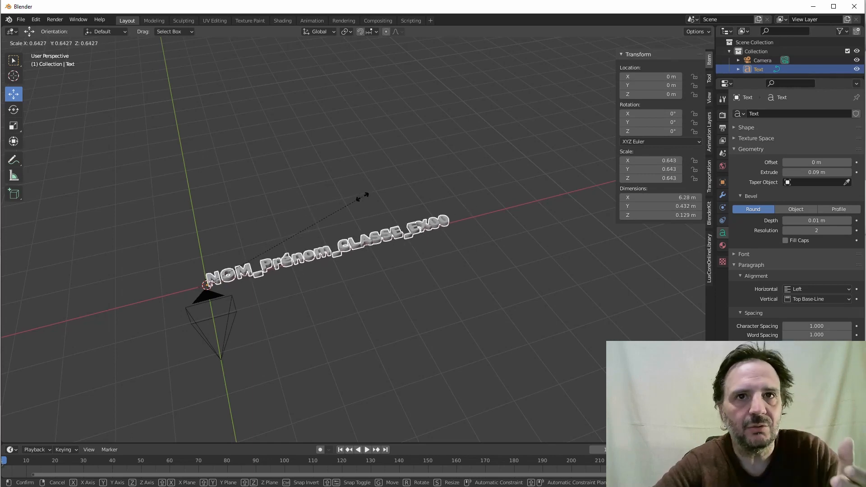
{"action": "left_click", "coordinate": [354, 199]}
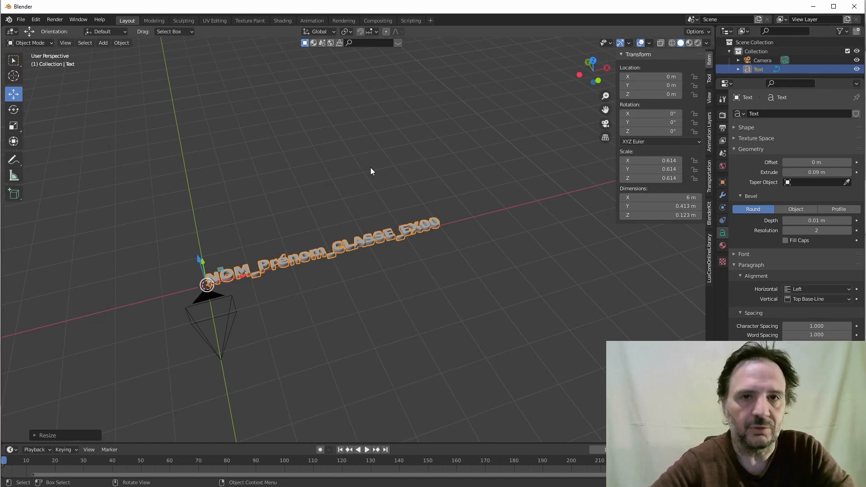
{"action": "key", "text": "s"}
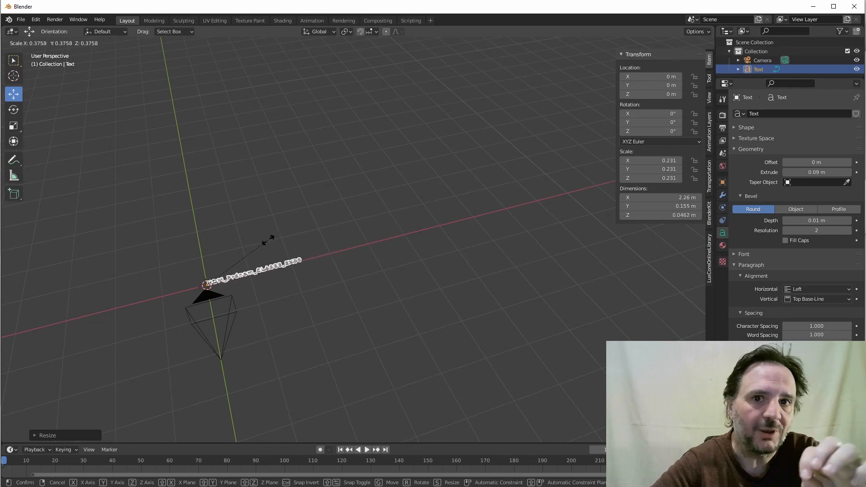
{"action": "left_click", "coordinate": [268, 240]}
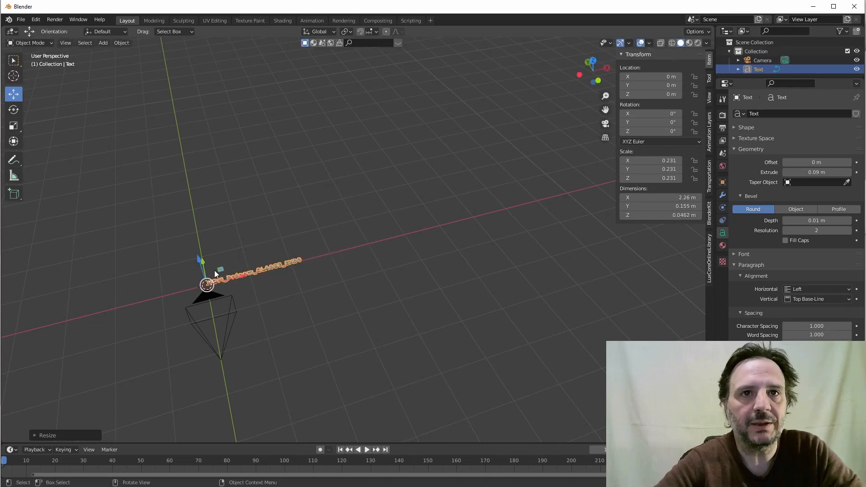
{"action": "key", "text": "s"}
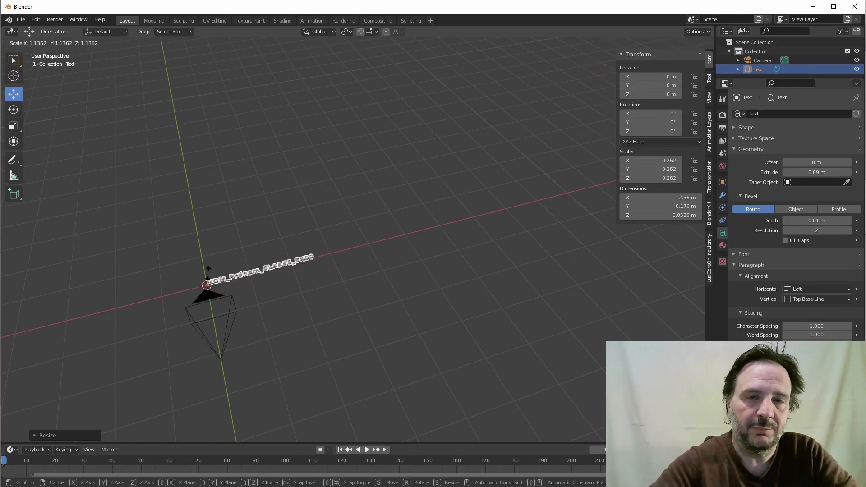
{"action": "left_click", "coordinate": [215, 272]}
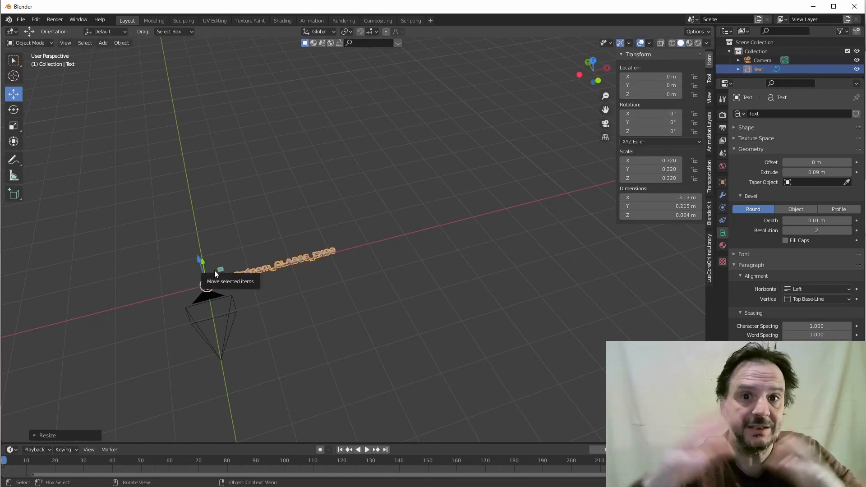
{"action": "scroll", "coordinate": [282, 277], "scroll_direction": "up", "scroll_amount": 1}
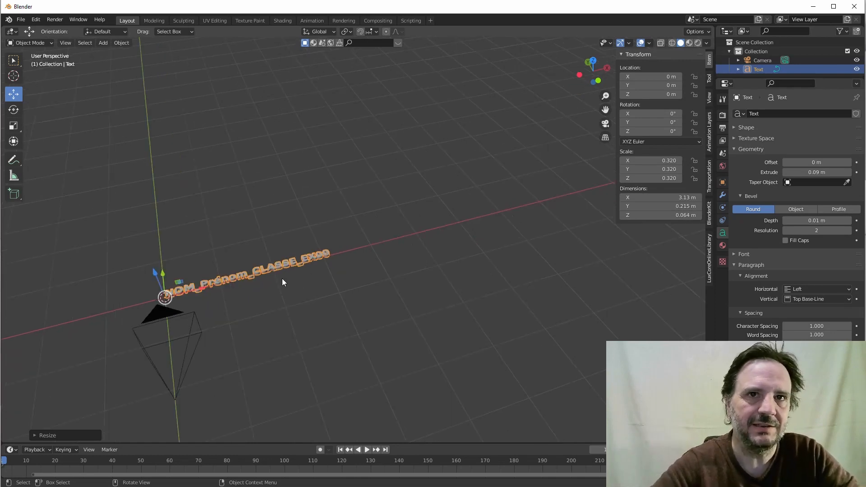
- Add the camera to the selection as the active object and snap the text to the camera's position with Selection to Active
{"action": "middle_click_drag", "start_coordinate": [282, 278], "coordinate": [292, 250]}
{"action": "scroll", "coordinate": [300, 254], "scroll_direction": "up", "scroll_amount": 3}
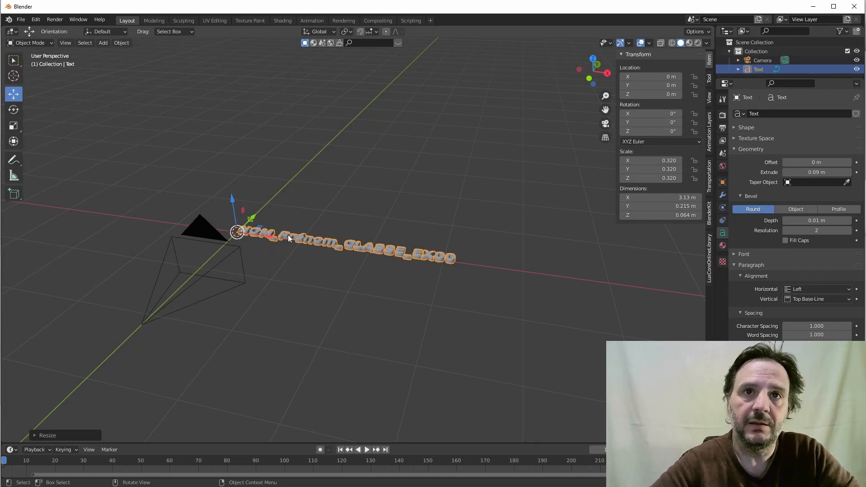
{"action": "left_click", "coordinate": [195, 281], "text": "shift"}
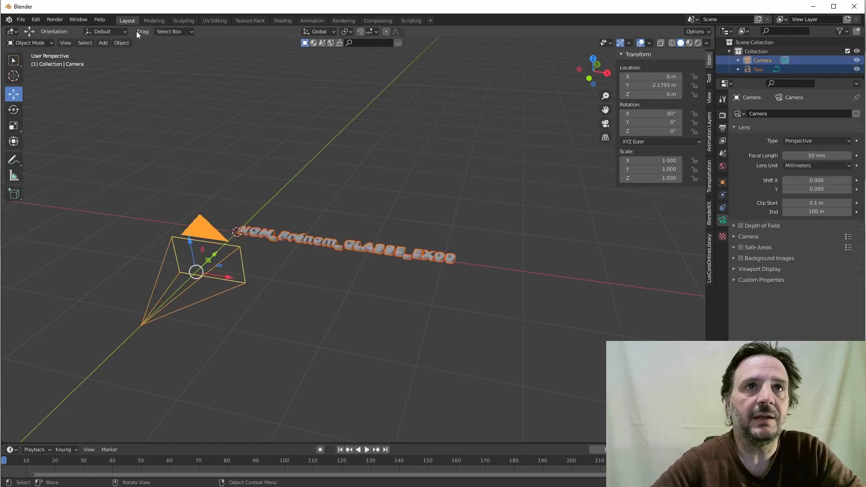
{"action": "left_click", "coordinate": [116, 43]}
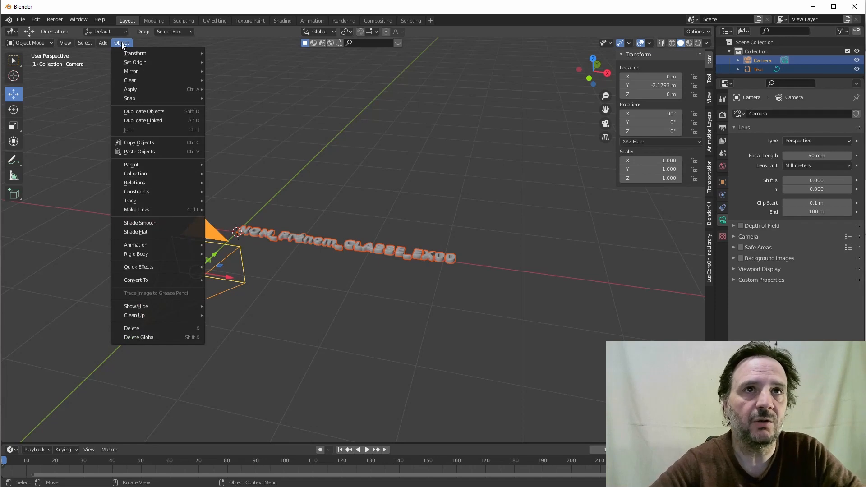
{"action": "mouse_move", "coordinate": [136, 97]}
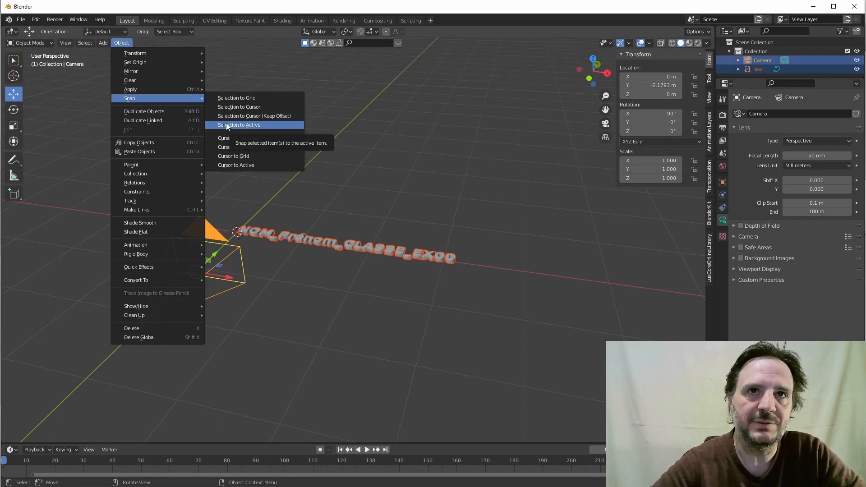
{"action": "left_click", "coordinate": [249, 127]}
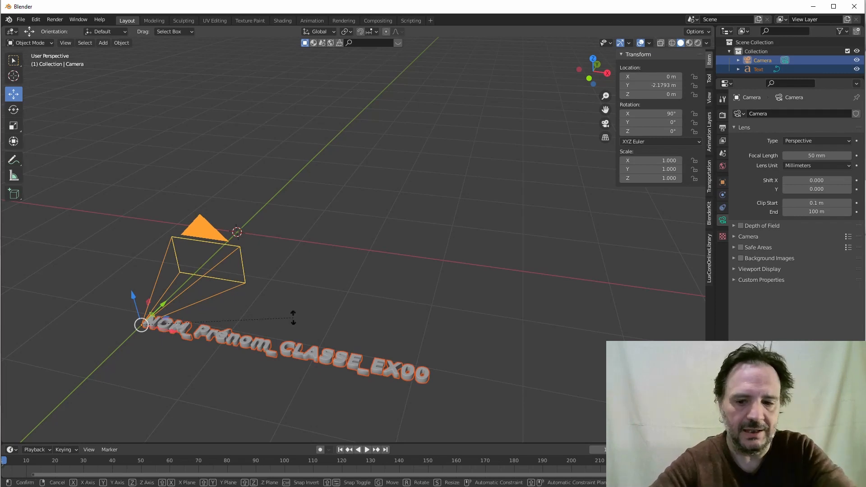
- Select only the text and rotate it 90° about the global X axis
{"action": "type", "text": "r90"}
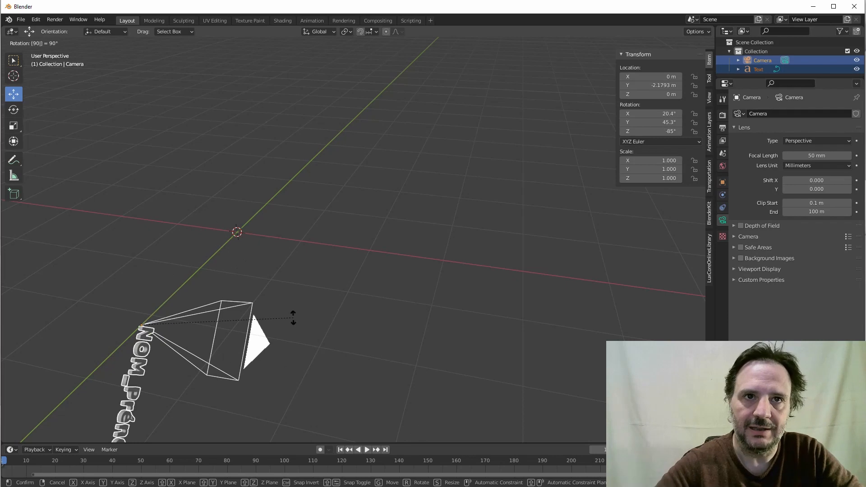
{"action": "key", "text": "Escape"}
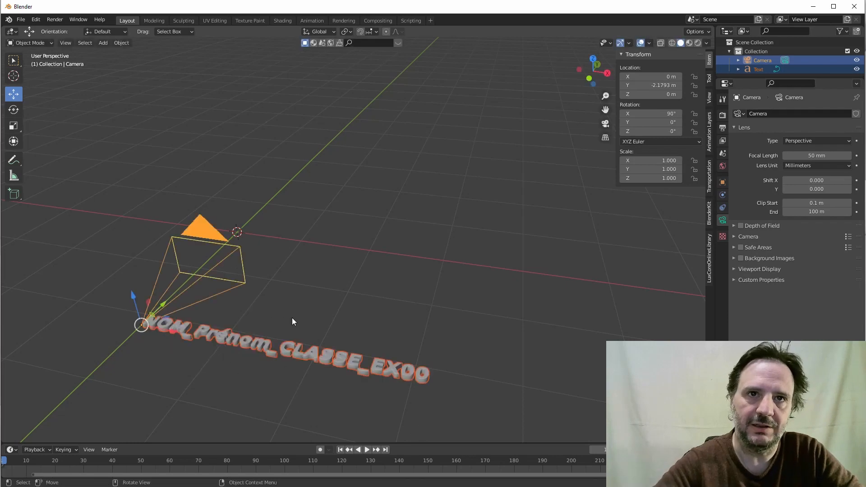
{"action": "left_click", "coordinate": [255, 346]}
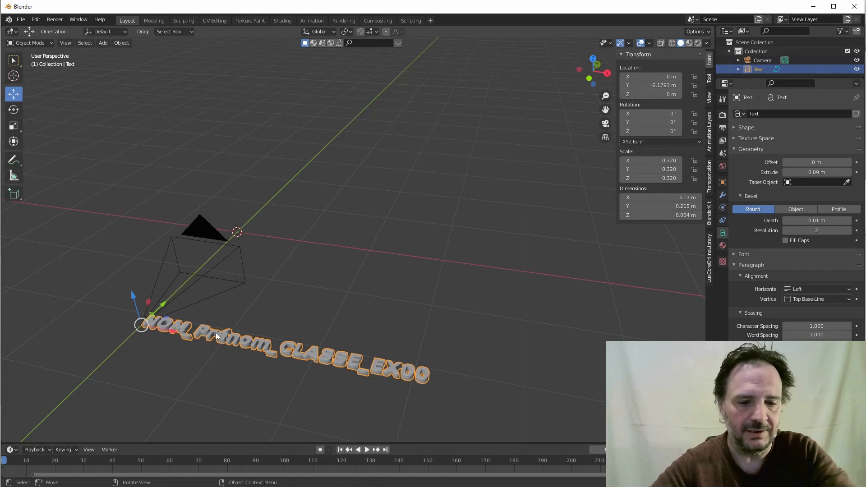
{"action": "type", "text": "r90"}
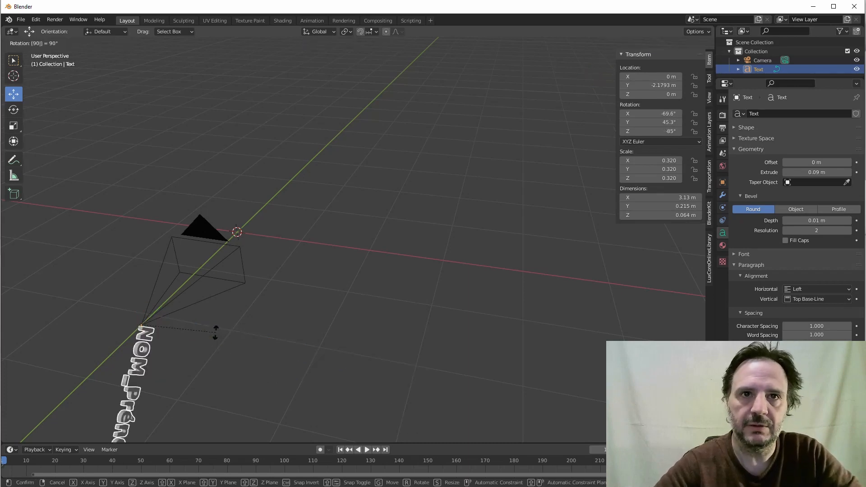
{"action": "key", "text": "Escape"}
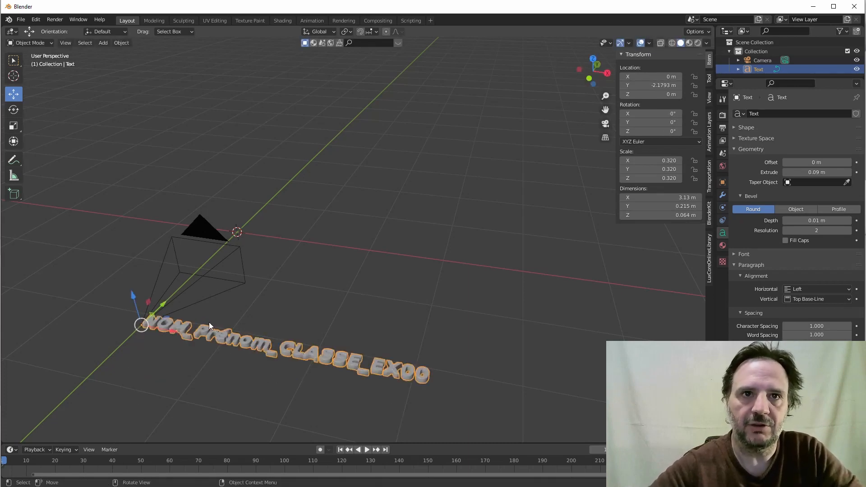
{"action": "key", "text": "r"}
{"action": "type", "text": "x"}
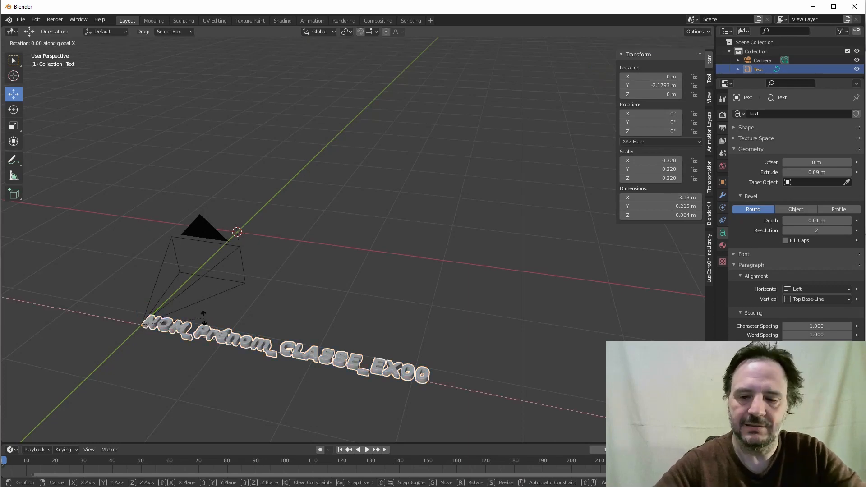
{"action": "type", "text": "90"}
{"action": "key", "text": "Return"}
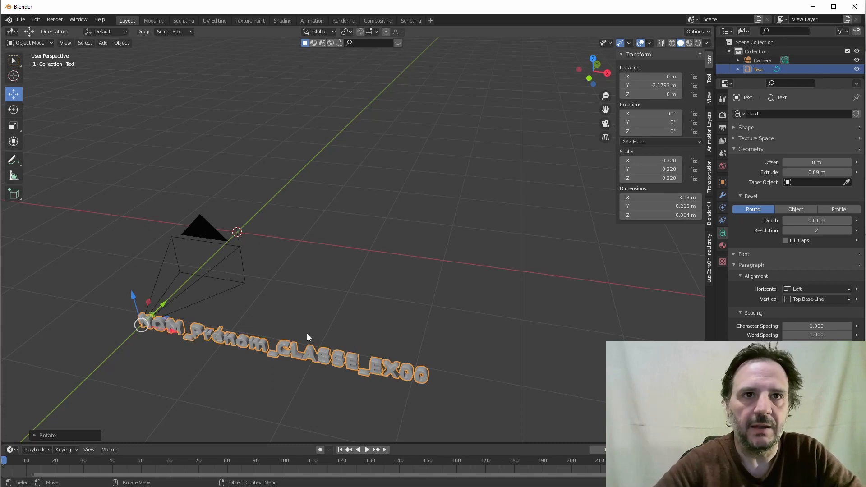
- Move the text in front of the camera, to about Y -0.234 m and Z 0.079 m
{"action": "left_click_drag", "start_coordinate": [162, 304], "coordinate": [245, 214]}
{"action": "middle_click_drag", "start_coordinate": [229, 250], "coordinate": [254, 205]}
{"action": "left_click_drag", "start_coordinate": [252, 169], "coordinate": [249, 169]}
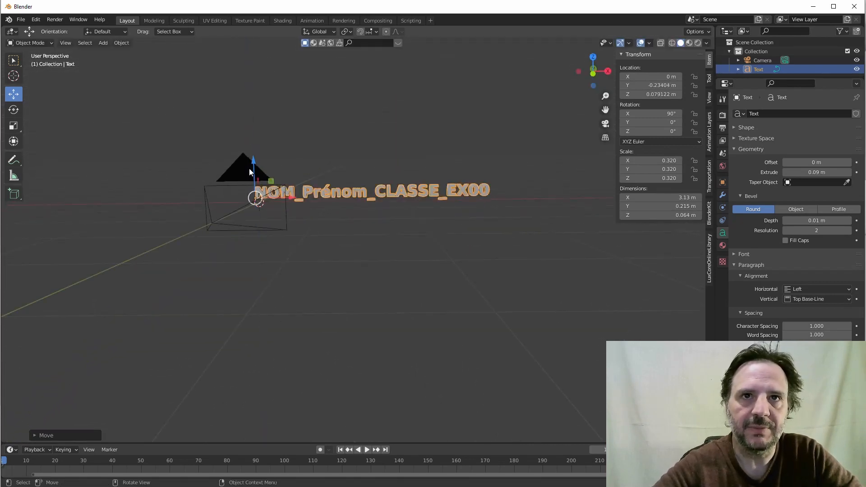
- In camera view, scale the text to about 0.078 and move it toward the frame's upper-right corner, about X -0.071 m, Z 0.309 m
{"action": "left_click", "coordinate": [605, 123]}
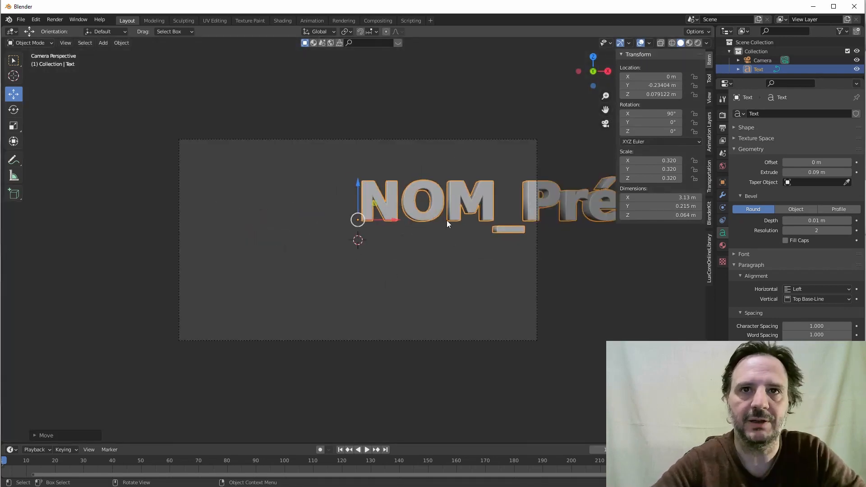
{"action": "key", "text": "s"}
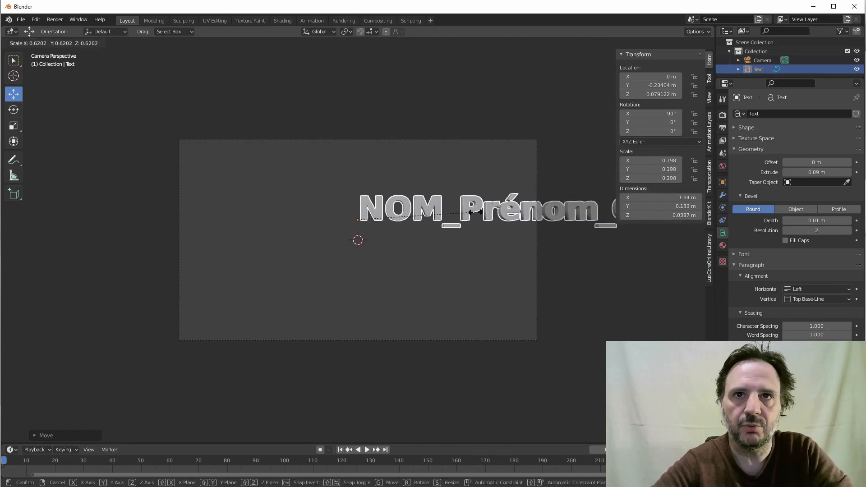
{"action": "left_click", "coordinate": [403, 227]}
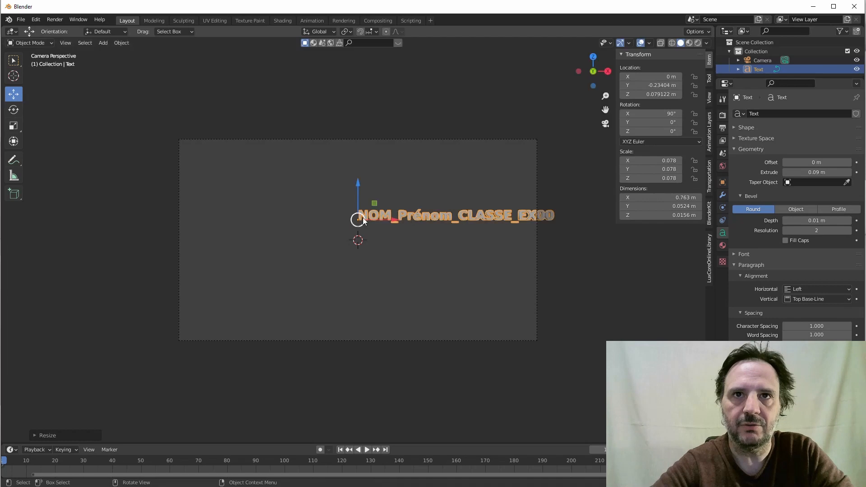
{"action": "left_click_drag", "start_coordinate": [357, 184], "coordinate": [370, 130]}
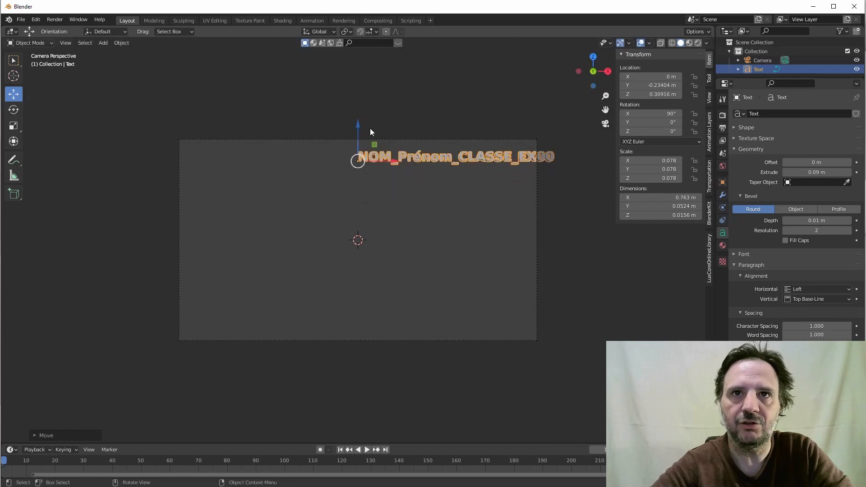
{"action": "left_click_drag", "start_coordinate": [397, 163], "coordinate": [378, 163]}
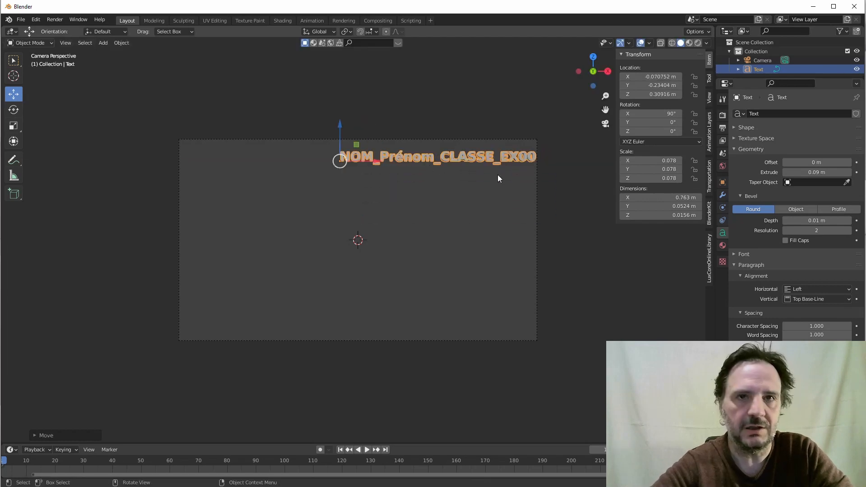
- Shrink the text to a scale of about 0.066 and fit it inside the upper-right corner of the camera frame, about X 0.030 m, Z 0.327 m
{"action": "key", "text": "s"}
{"action": "left_click", "coordinate": [469, 178]}
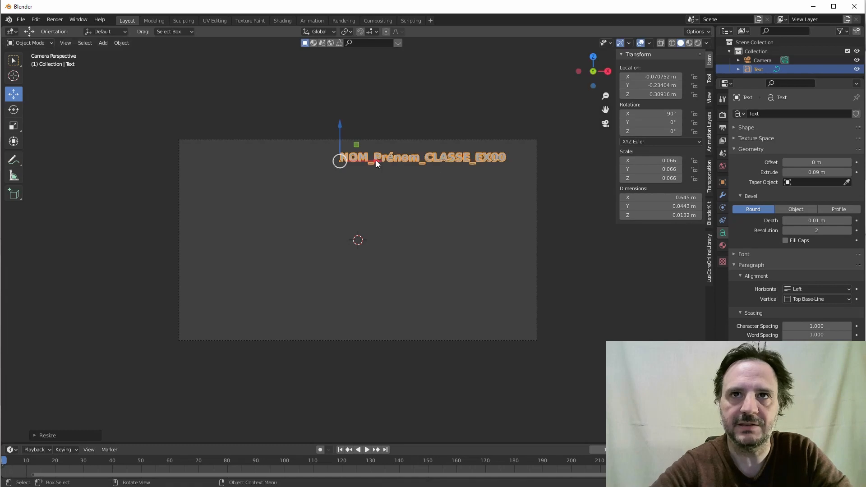
{"action": "left_click_drag", "start_coordinate": [375, 161], "coordinate": [403, 155]}
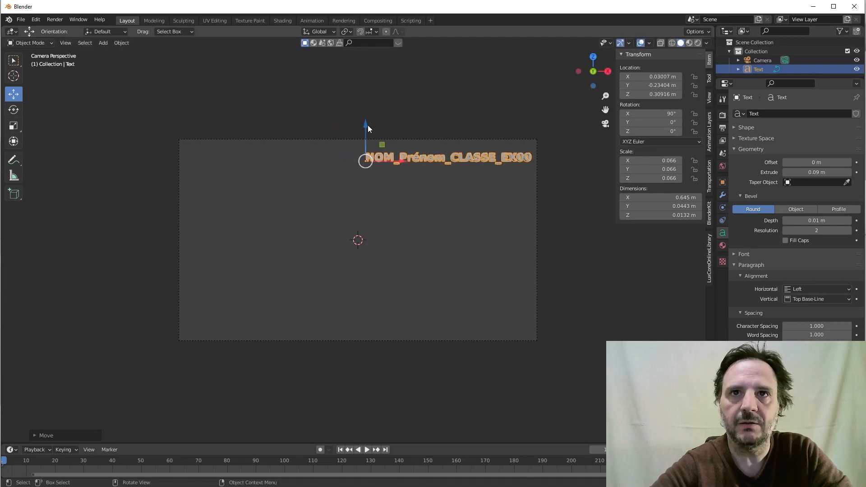
{"action": "left_click_drag", "start_coordinate": [367, 125], "coordinate": [368, 121]}
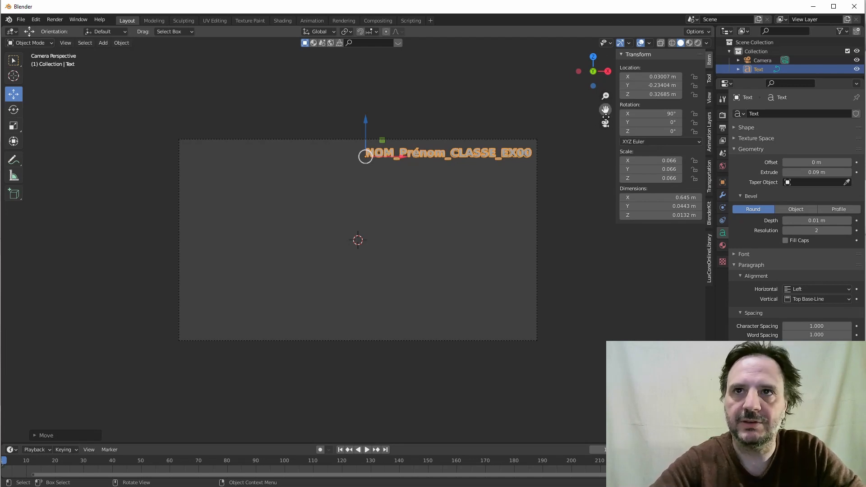
- Leave the camera view and parent the text to the camera with the Object option
{"action": "left_click", "coordinate": [605, 124]}
{"action": "middle_click_drag", "start_coordinate": [334, 267], "coordinate": [391, 227]}
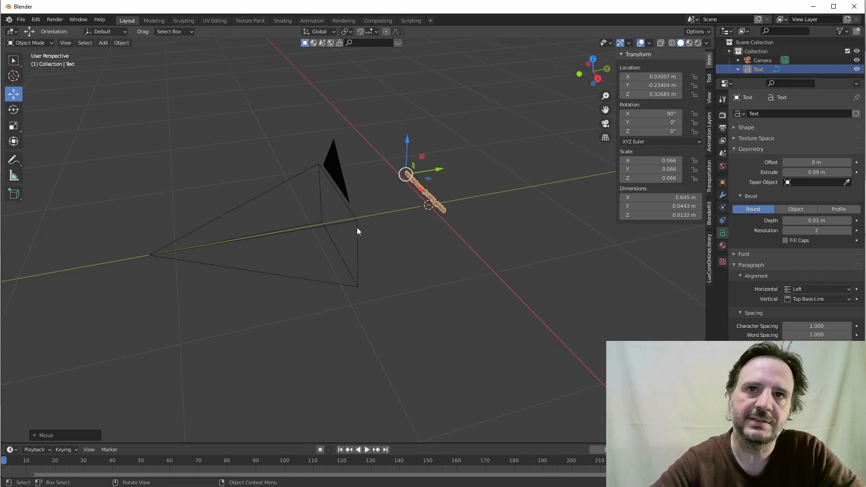
{"action": "left_click", "coordinate": [439, 221]}
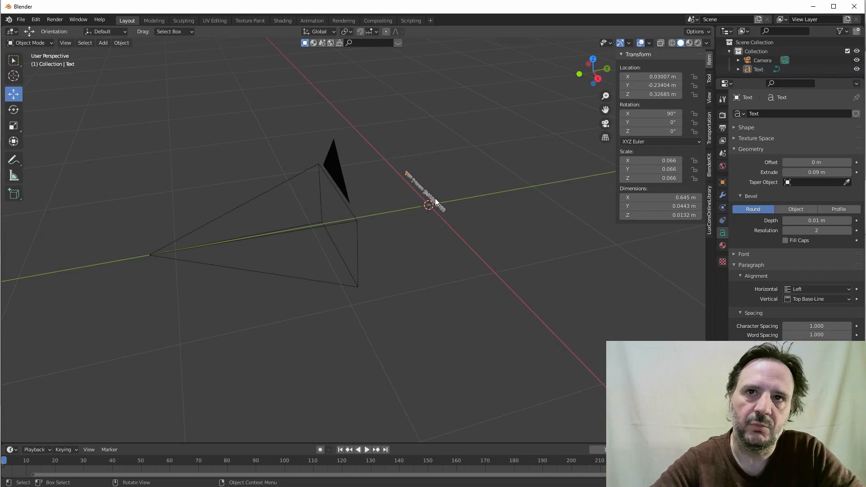
{"action": "left_click", "coordinate": [435, 199]}
{"action": "left_click", "coordinate": [351, 223], "text": "shift"}
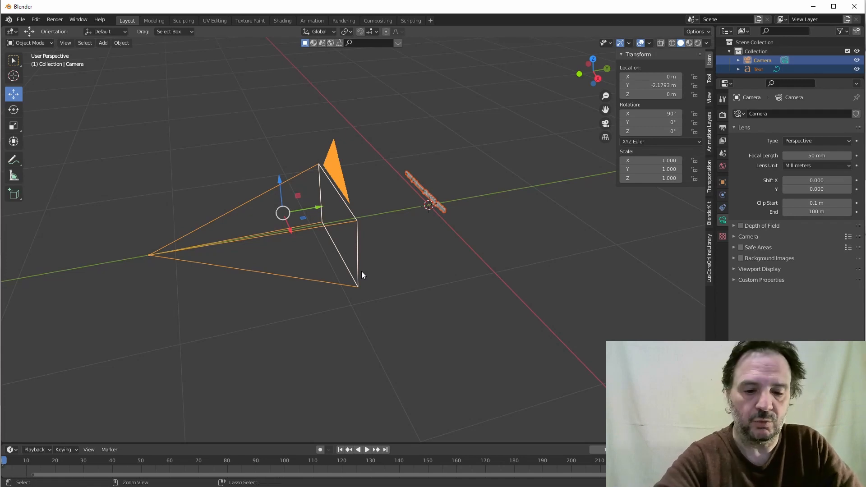
{"action": "key", "text": "ctrl+p"}
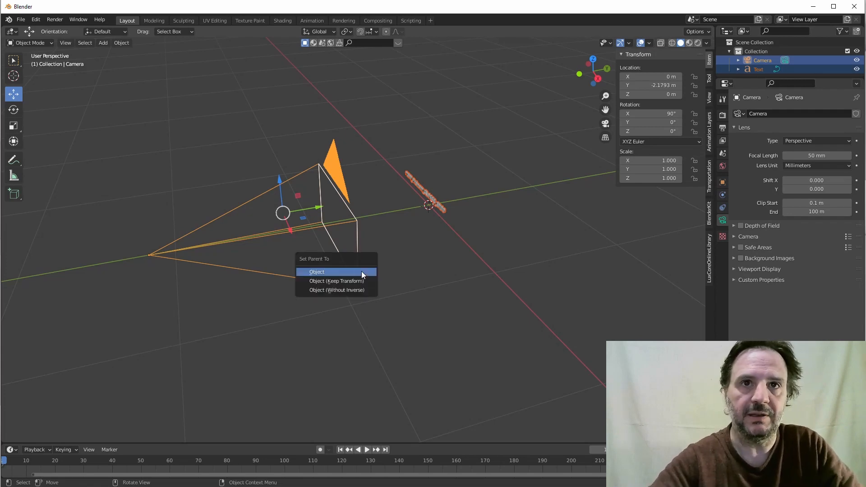
{"action": "left_click", "coordinate": [321, 272]}
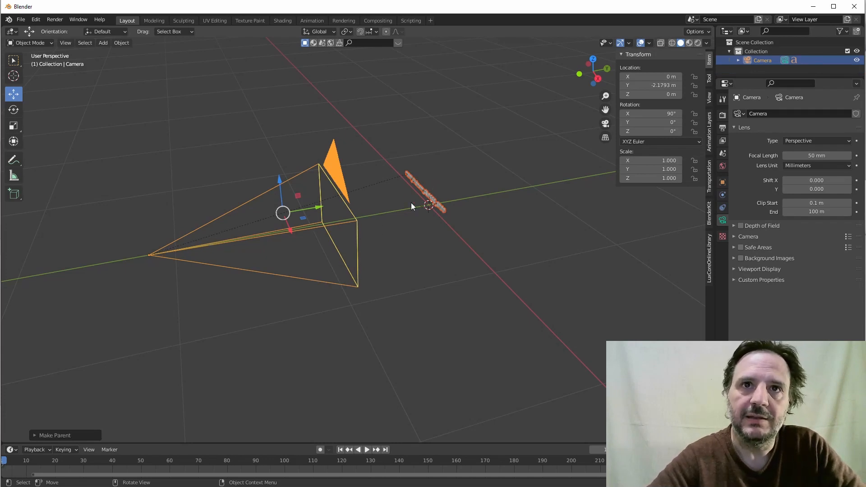
- Select only the camera and move it along Z to test whether the text follows, leaving it at about Z 0.0004 m
{"action": "left_click", "coordinate": [353, 220]}
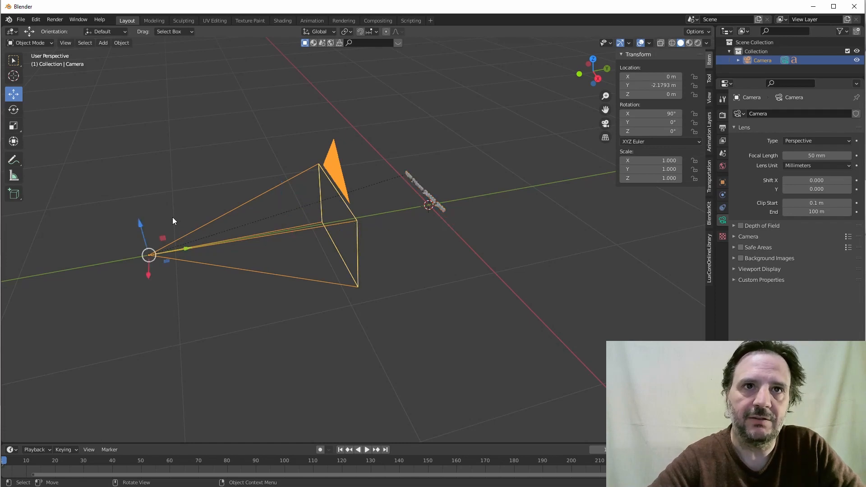
{"action": "mouse_move", "coordinate": [142, 224]}
{"action": "left_mouse_down"}
{"action": "mouse_move", "coordinate": [139, 151]}
{"action": "mouse_move", "coordinate": [141, 211]}
{"action": "mouse_move", "coordinate": [151, 163]}
{"action": "mouse_move", "coordinate": [153, 221]}
{"action": "left_mouse_up"}
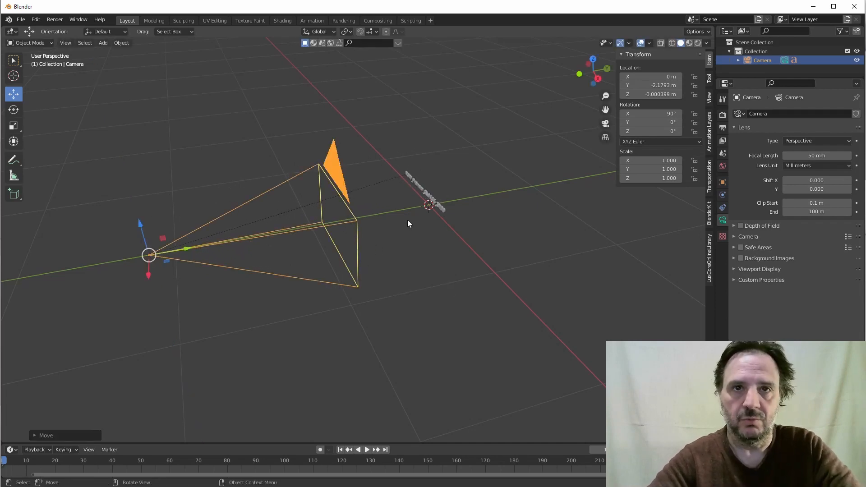
- In camera view, give the text object a new material named "Nom"
{"action": "left_click", "coordinate": [606, 124]}
{"action": "left_click", "coordinate": [436, 151]}
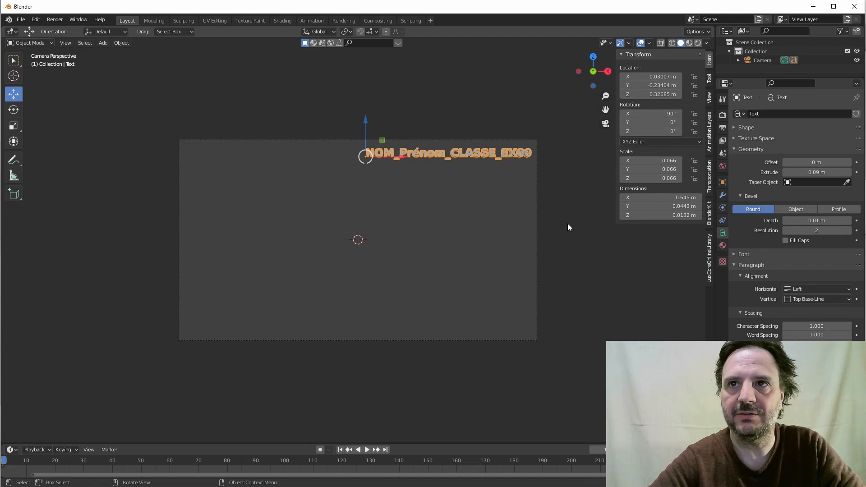
{"action": "left_click", "coordinate": [723, 245]}
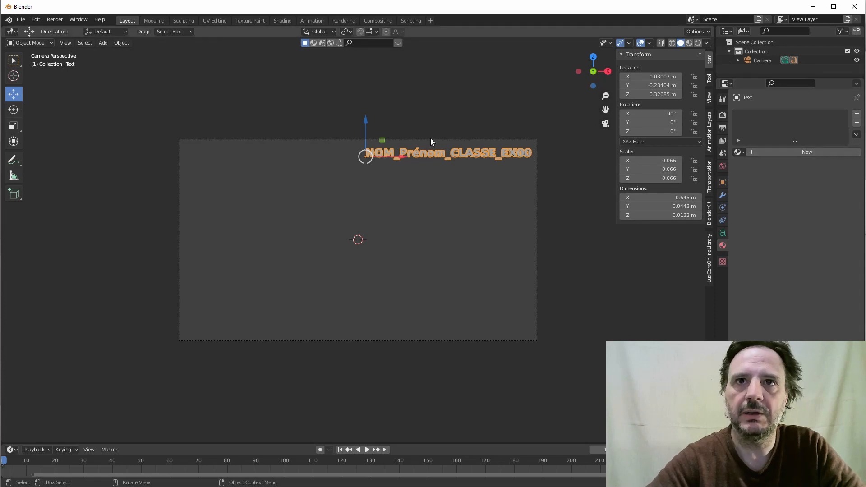
{"action": "left_click", "coordinate": [813, 152]}
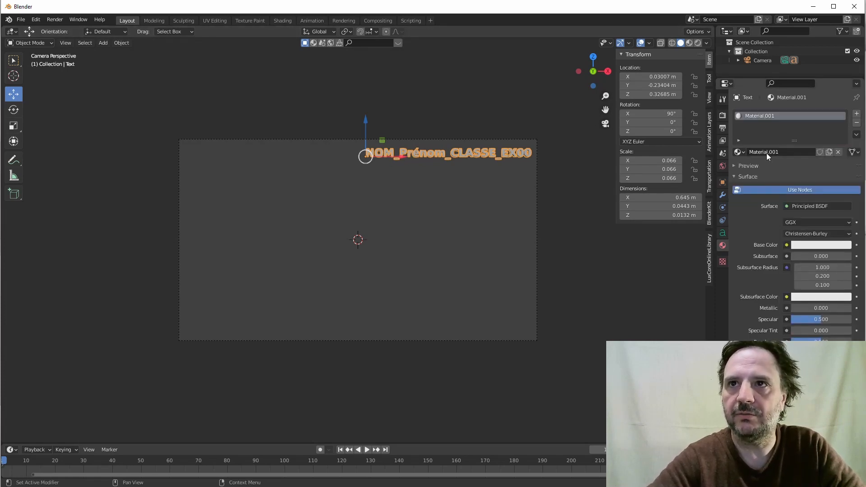
{"action": "left_click", "coordinate": [795, 151]}
{"action": "type", "text": "Nom"}
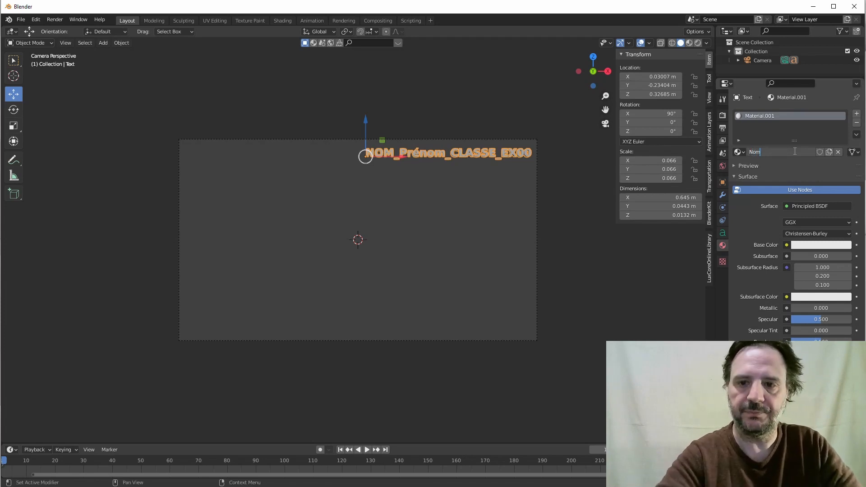
{"action": "key", "text": "Return"}
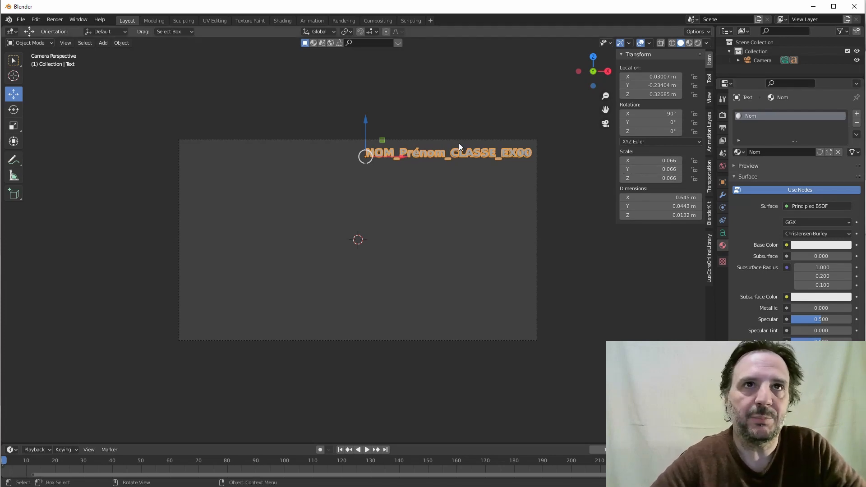
- Start saving the scene as a new file, creating and opening a folder named "Exercice00" inside Blender21-22
{"action": "left_click", "coordinate": [21, 19]}
{"action": "left_click", "coordinate": [44, 87]}
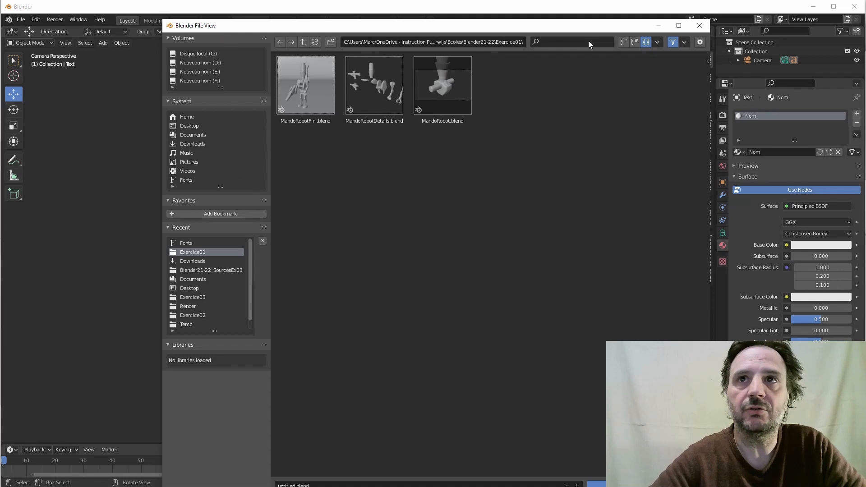
{"action": "left_click", "coordinate": [302, 42]}
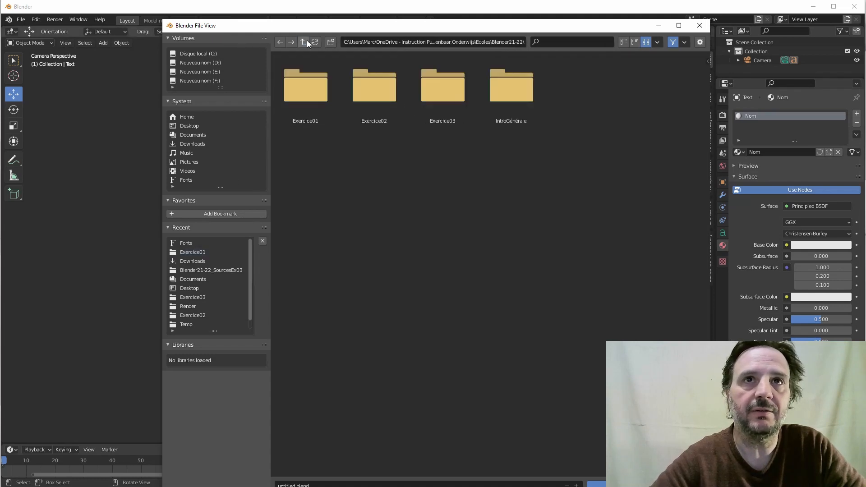
{"action": "left_click", "coordinate": [625, 42]}
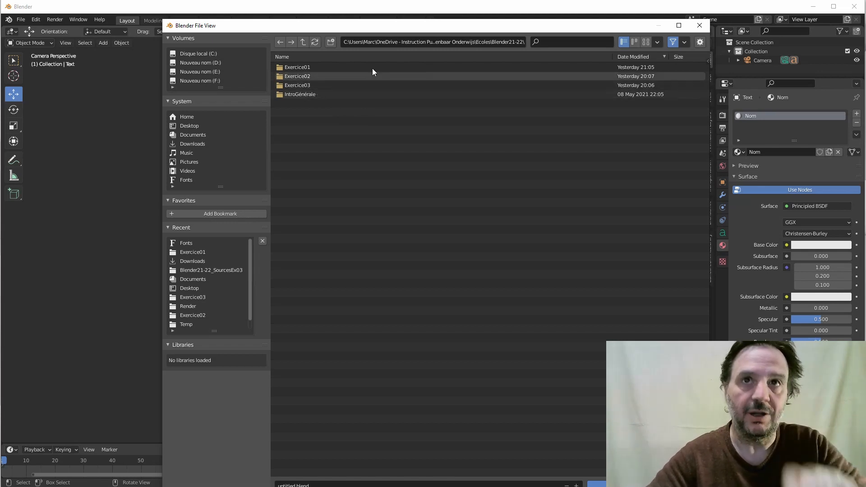
{"action": "left_click_drag", "start_coordinate": [393, 20], "coordinate": [310, 44]}
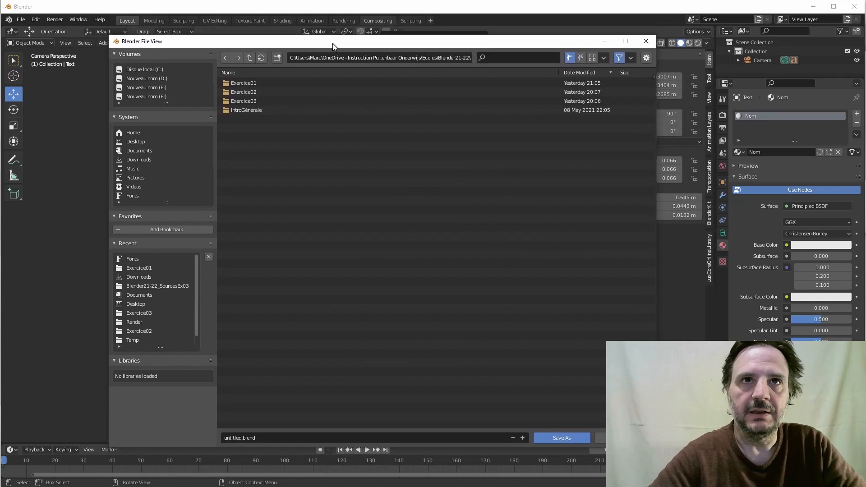
{"action": "left_click", "coordinate": [278, 61]}
{"action": "type", "text": "E"}
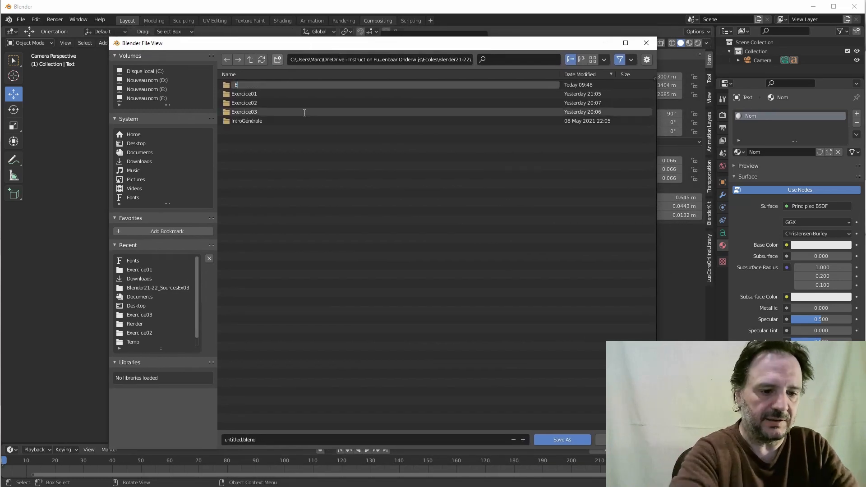
{"action": "type", "text": "xercice"}
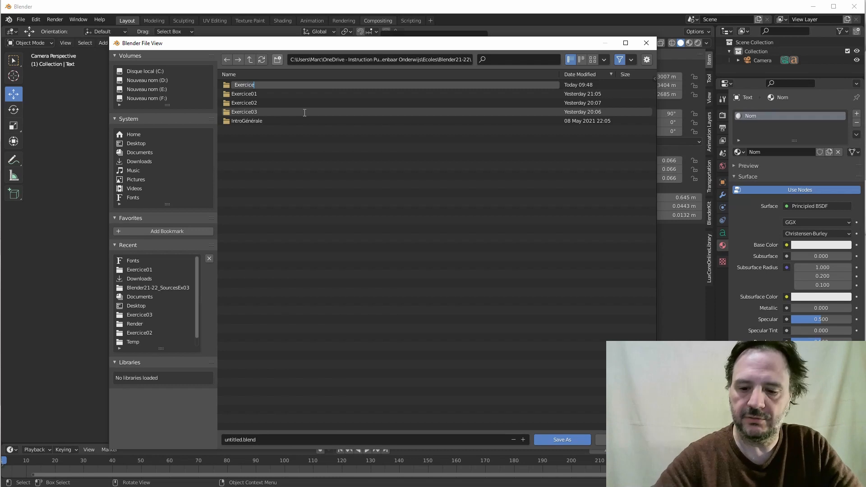
{"action": "type", "text": "00"}
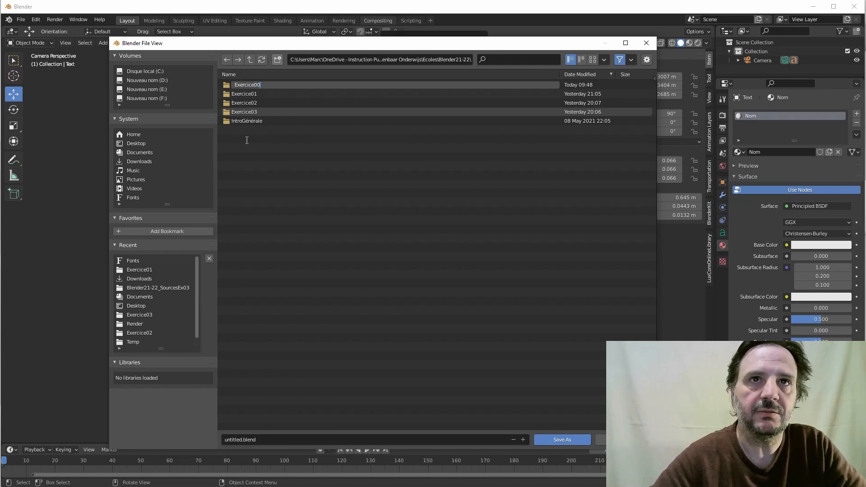
{"action": "key", "text": "Return"}
{"action": "double_click", "coordinate": [242, 84]}
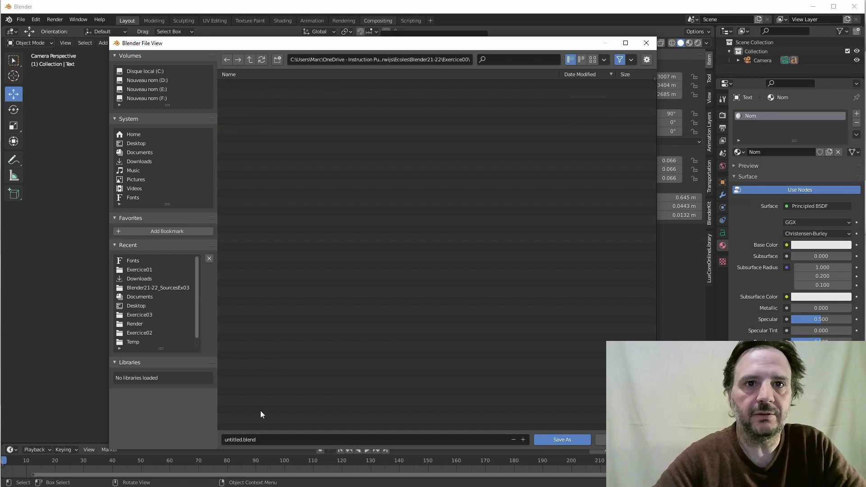
- Name the file "NOM_Prenom_CLASSE_EX00_v01.blend" and save it in the Exercice00 folder
{"action": "left_click", "coordinate": [234, 440]}
{"action": "left_click", "coordinate": [225, 440]}
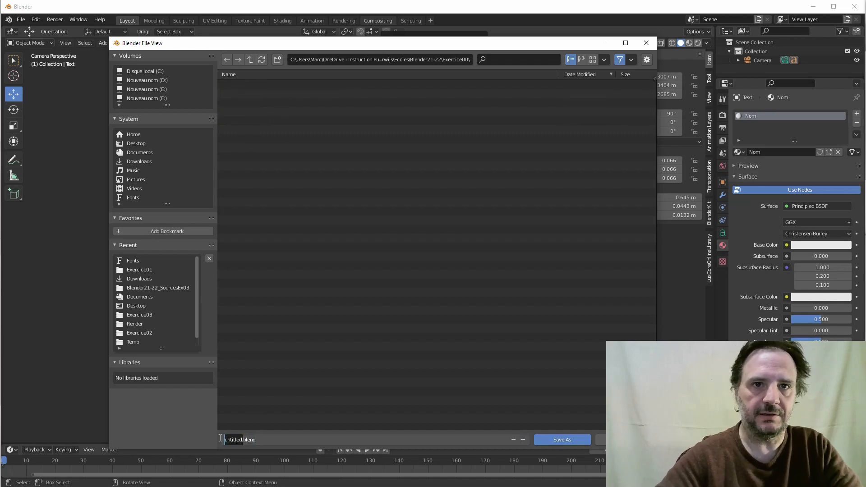
{"action": "left_click_drag", "start_coordinate": [226, 439], "coordinate": [242, 436]}
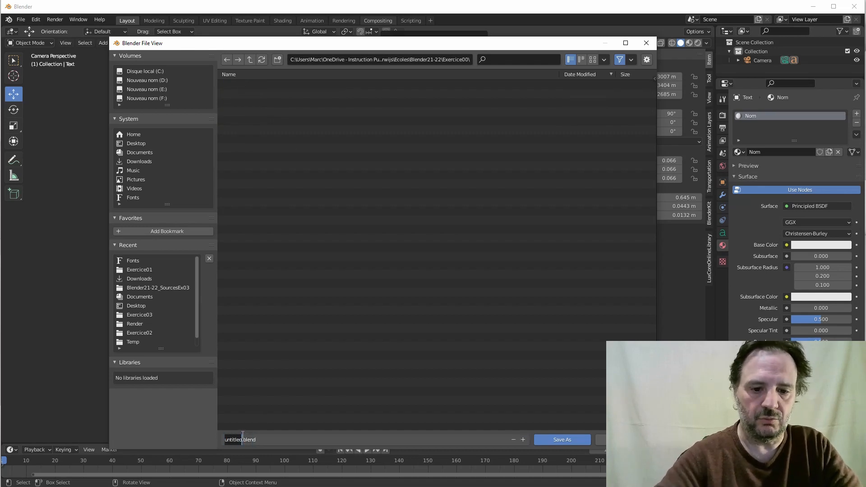
{"action": "type", "text": "NOM_"}
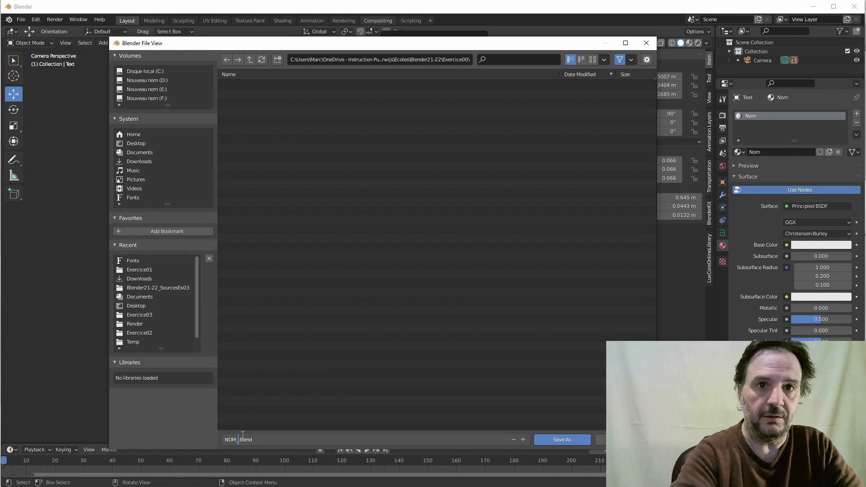
{"action": "type", "text": "Prenom"}
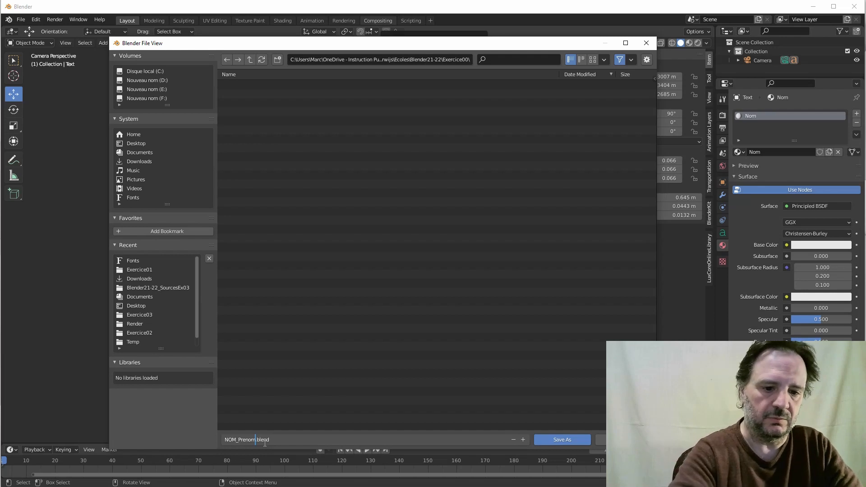
{"action": "type", "text": "_V"}
{"action": "key", "text": "BackSpace"}
{"action": "type", "text": "C"}
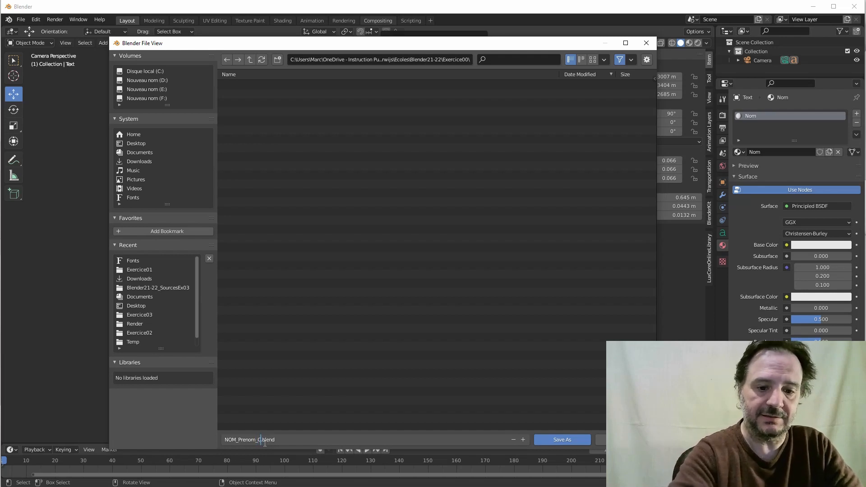
{"action": "type", "text": "LASSE"}
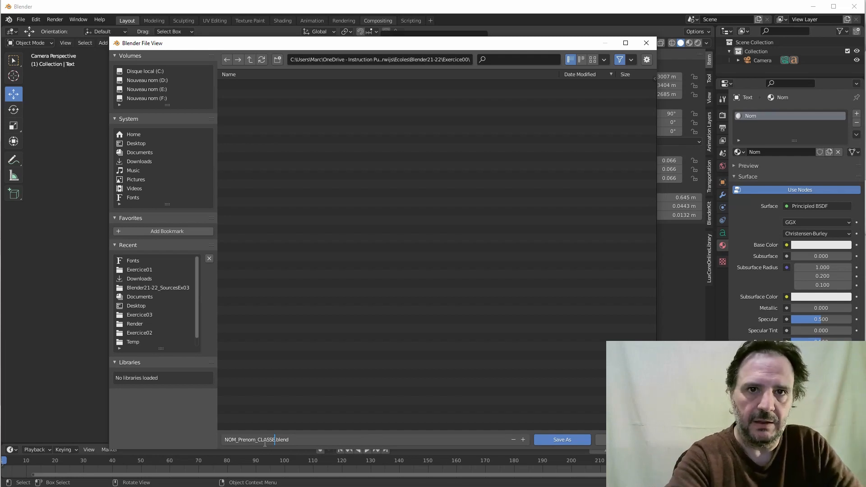
{"action": "type", "text": "_EX"}
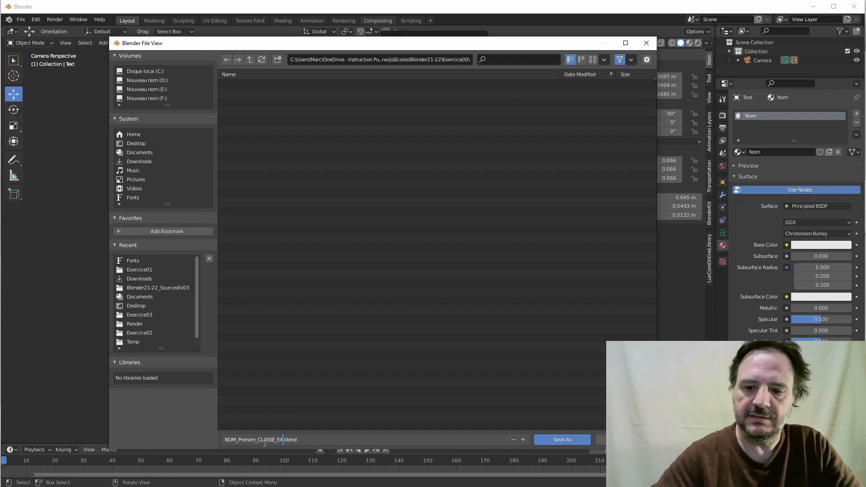
{"action": "type", "text": "00"}
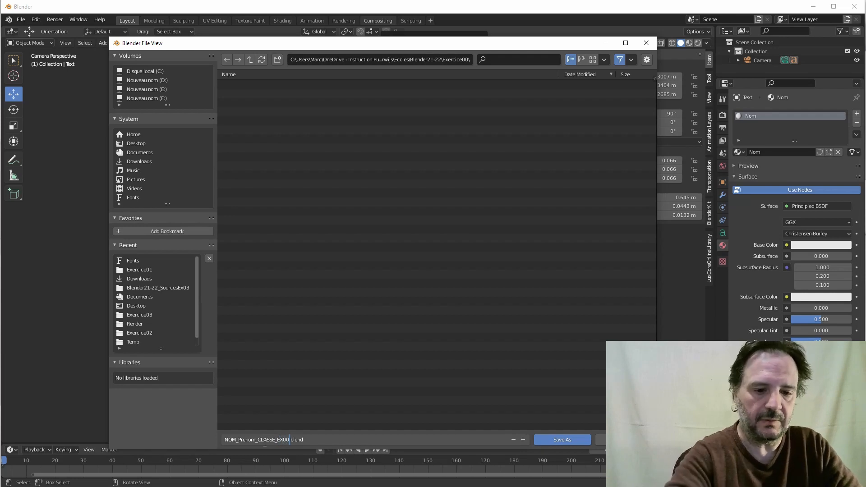
{"action": "type", "text": "_v01"}
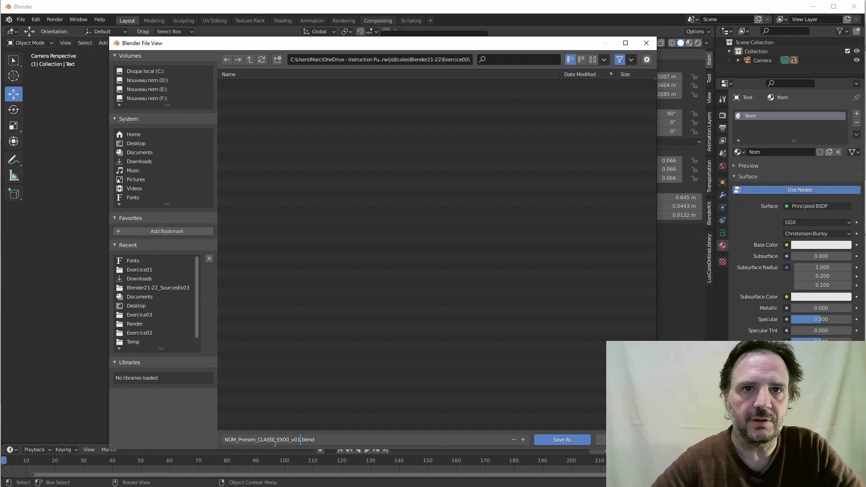
{"action": "left_click_drag", "start_coordinate": [226, 438], "coordinate": [301, 436]}
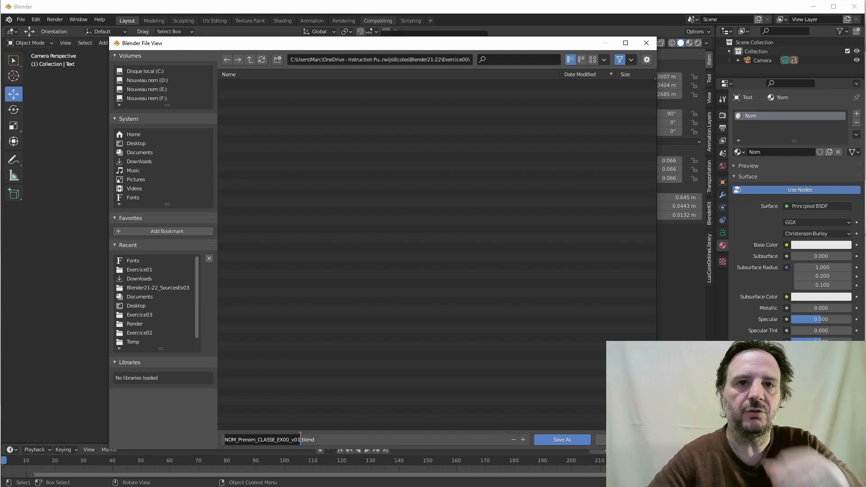
{"action": "left_click", "coordinate": [330, 440]}
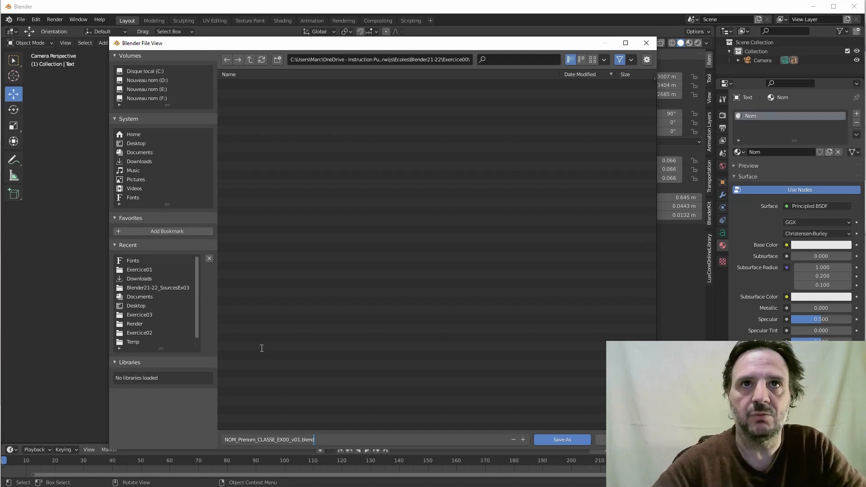
{"action": "left_click", "coordinate": [555, 440]}
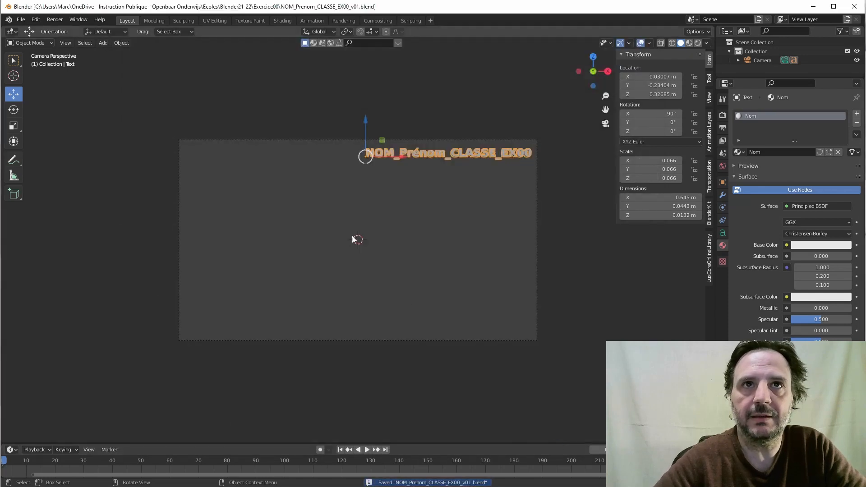